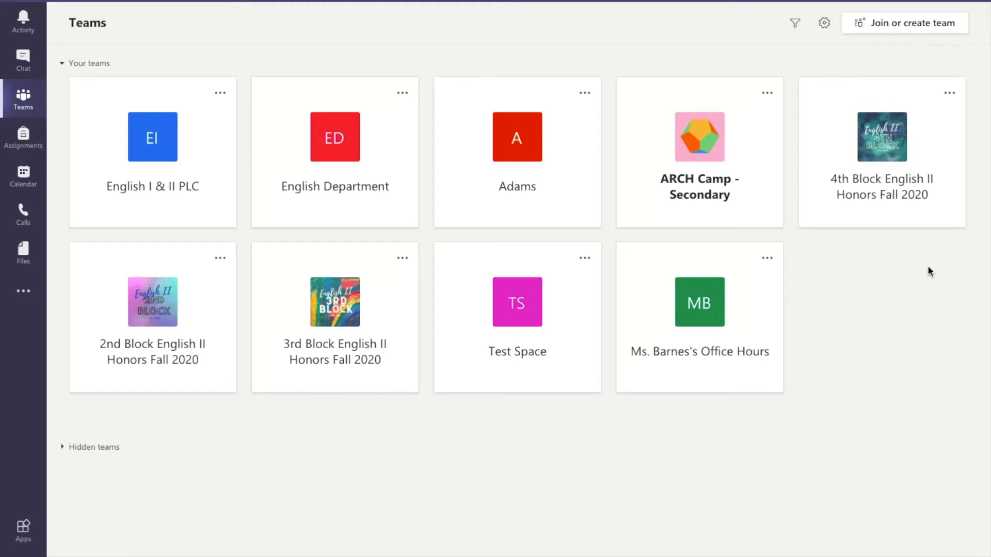
# - Start creating a new team so the team type choices appear
pyautogui.click(918, 32)
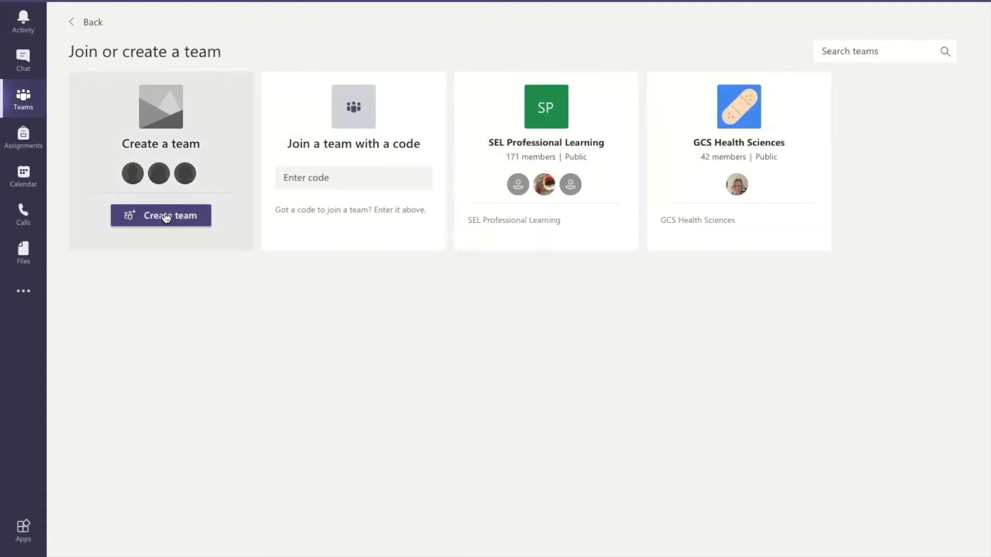
pyautogui.click(165, 217)
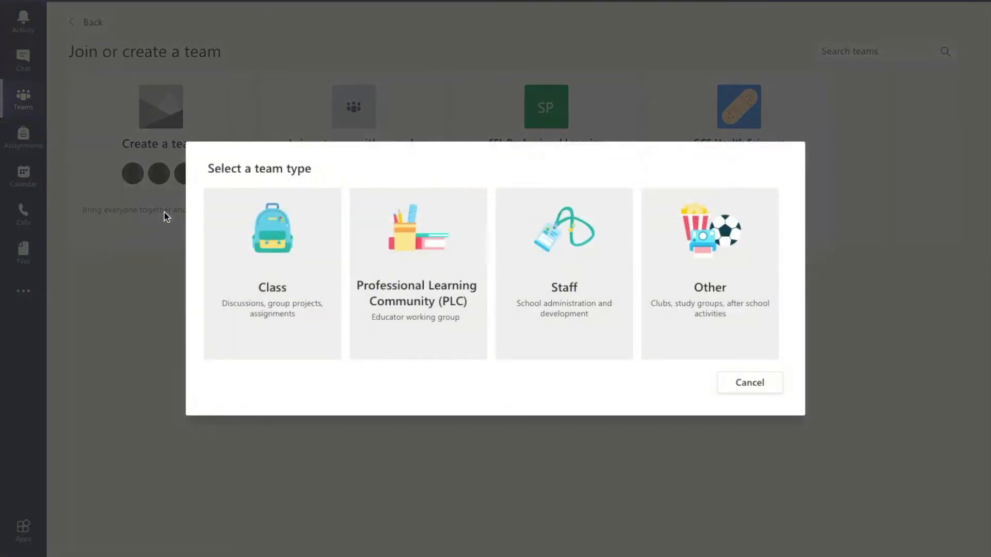
# - Create a Class team named '1st Block' described as the live class meeting space for 1st block
pyautogui.click(263, 252)
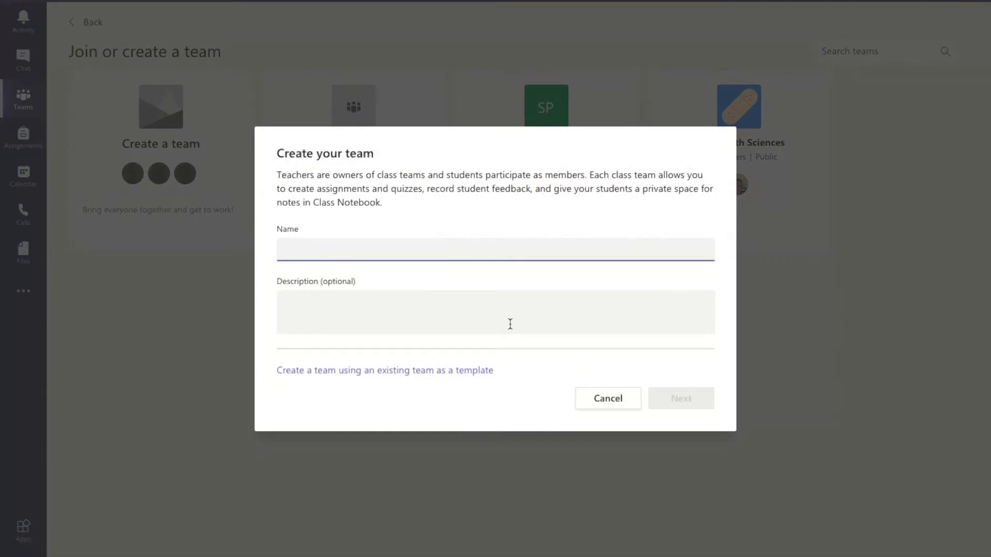
pyautogui.write('1st Block')
pyautogui.click(421, 301)
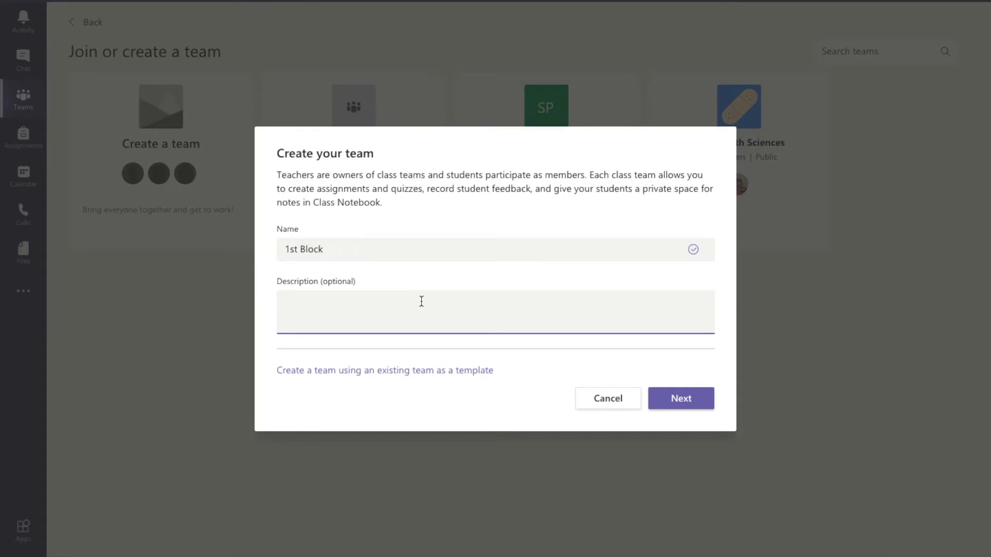
pyautogui.write('This is the live cla')
pyautogui.press('BackSpace')
pyautogui.press('BackSpace')
pyautogui.write('class meeting space for ')
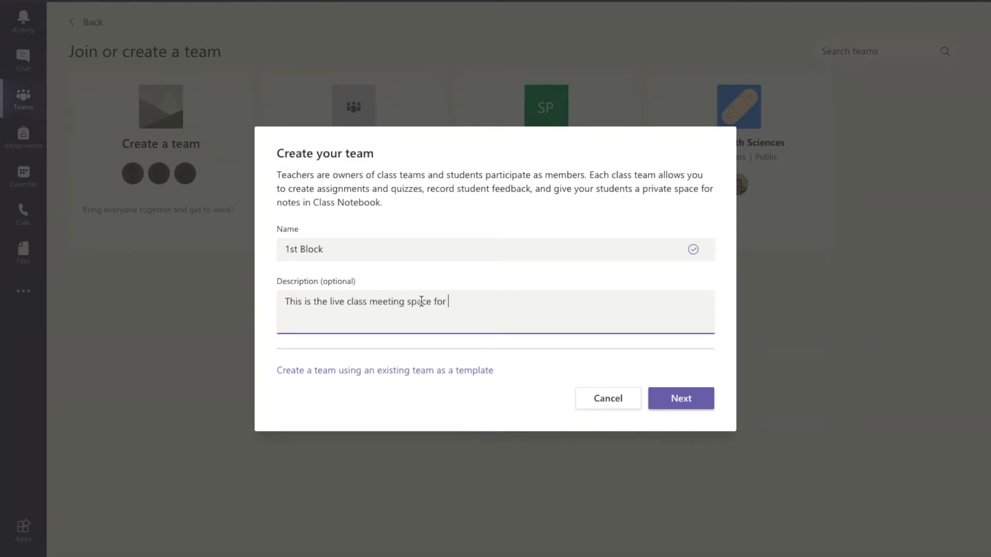
pyautogui.write('our 1st block class.')
pyautogui.click(671, 400)
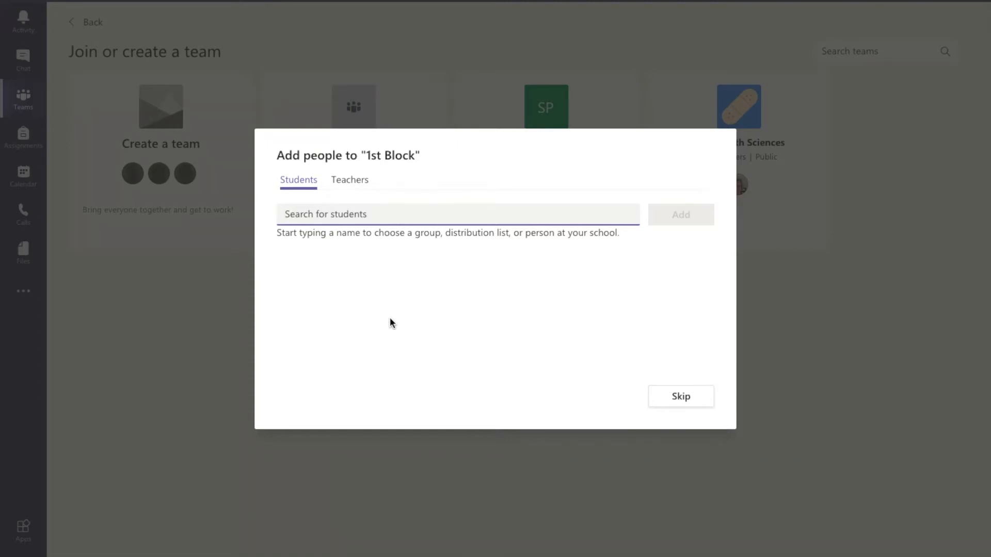
# - Add one student found by searching 'smith' to 1st Block, then close the Add people dialog
pyautogui.write('smith')
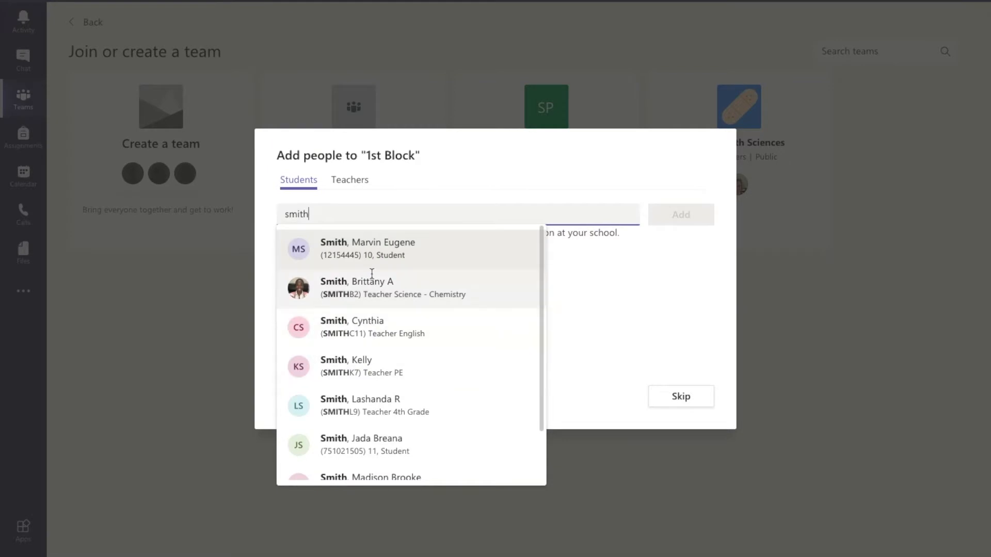
pyautogui.scroll(-7, 370, 383)
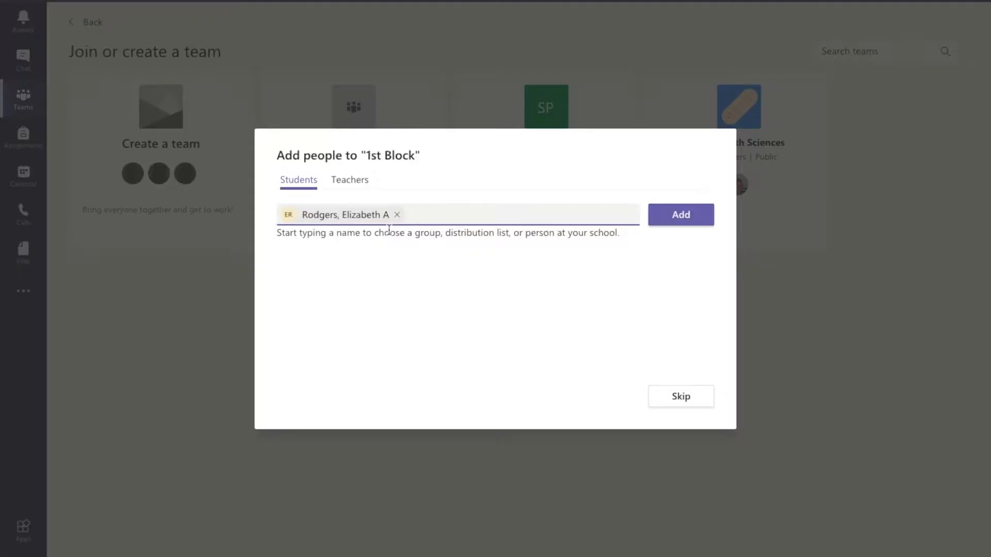
pyautogui.write('smith')
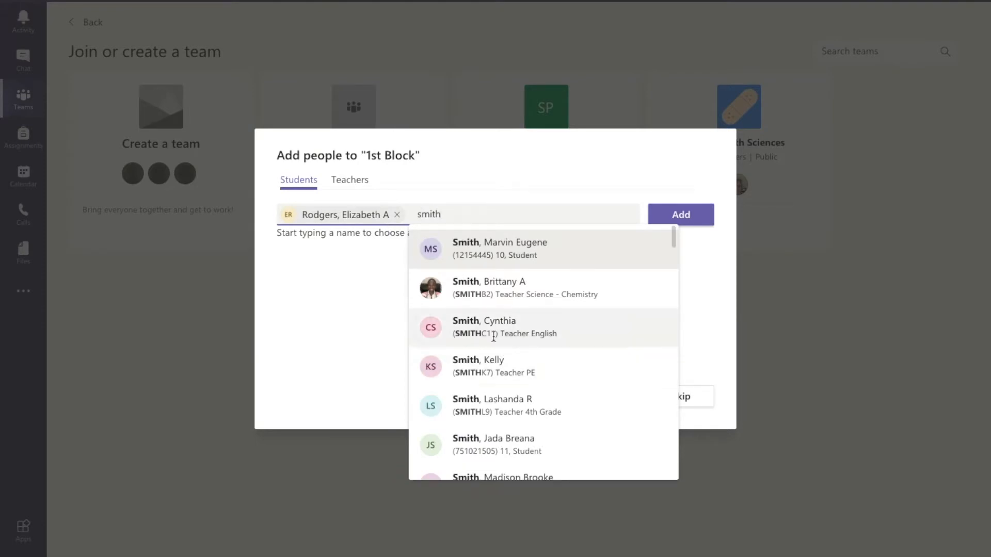
pyautogui.click(487, 374)
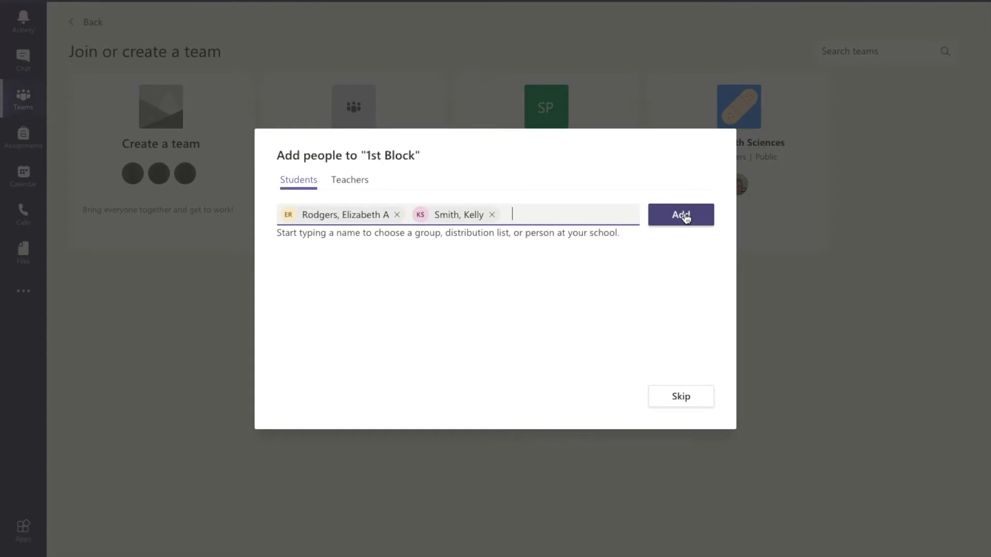
pyautogui.click(492, 215)
pyautogui.click(701, 221)
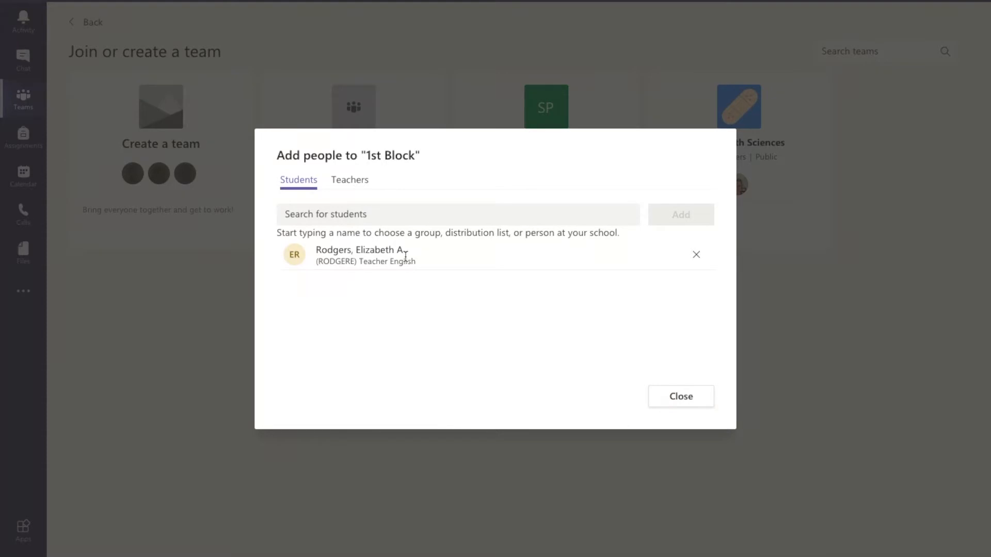
pyautogui.click(692, 398)
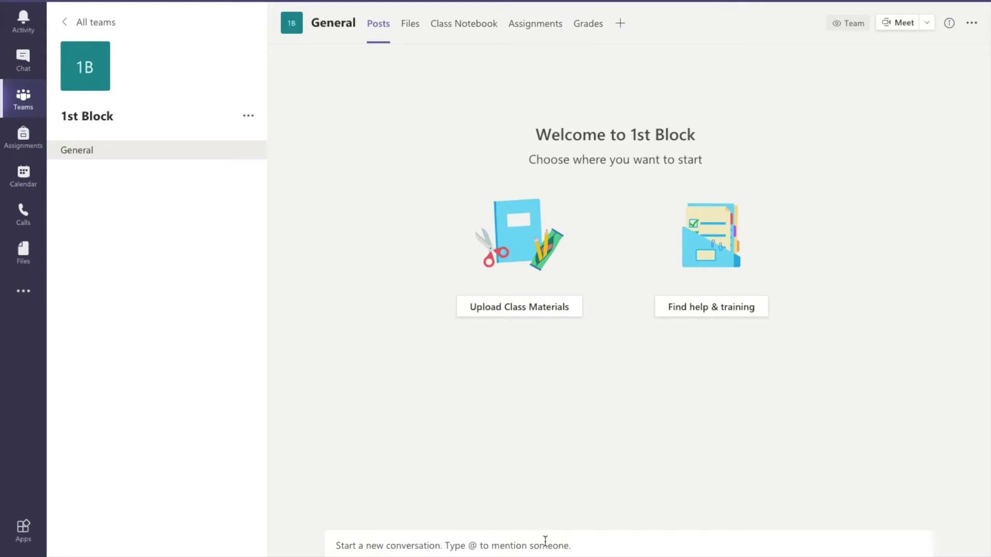
pyautogui.click(928, 24)
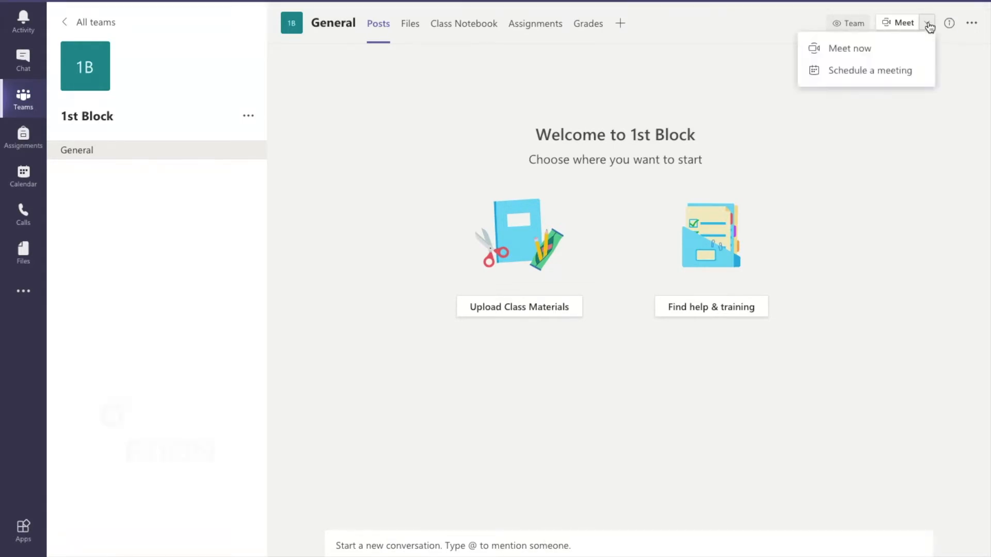
pyautogui.click(839, 69)
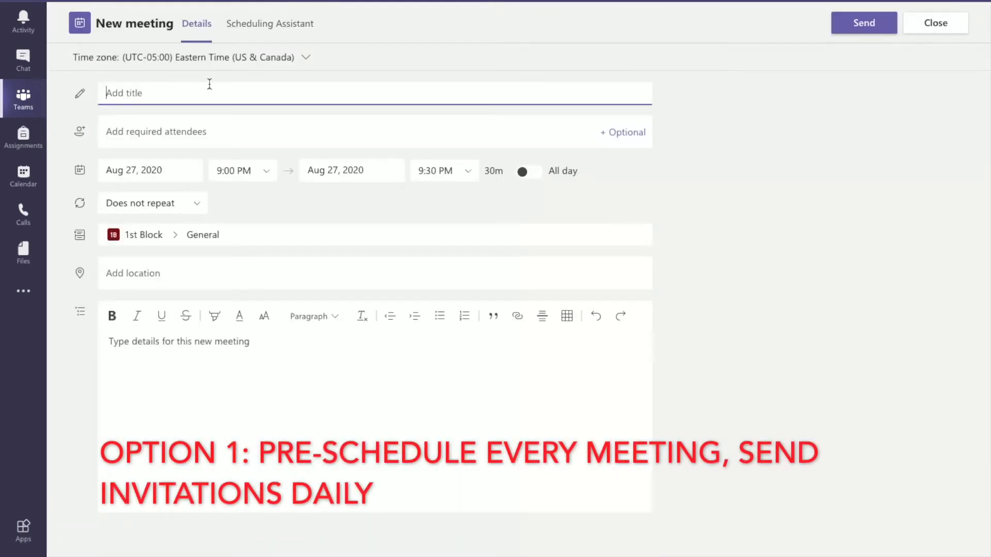
pyautogui.write('August 28th')
pyautogui.click(249, 132)
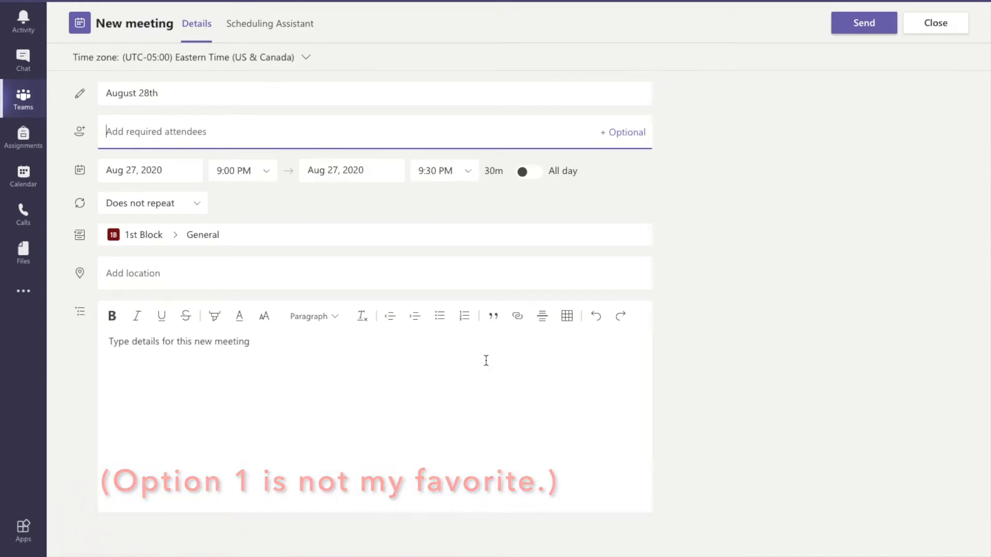
pyautogui.click(934, 25)
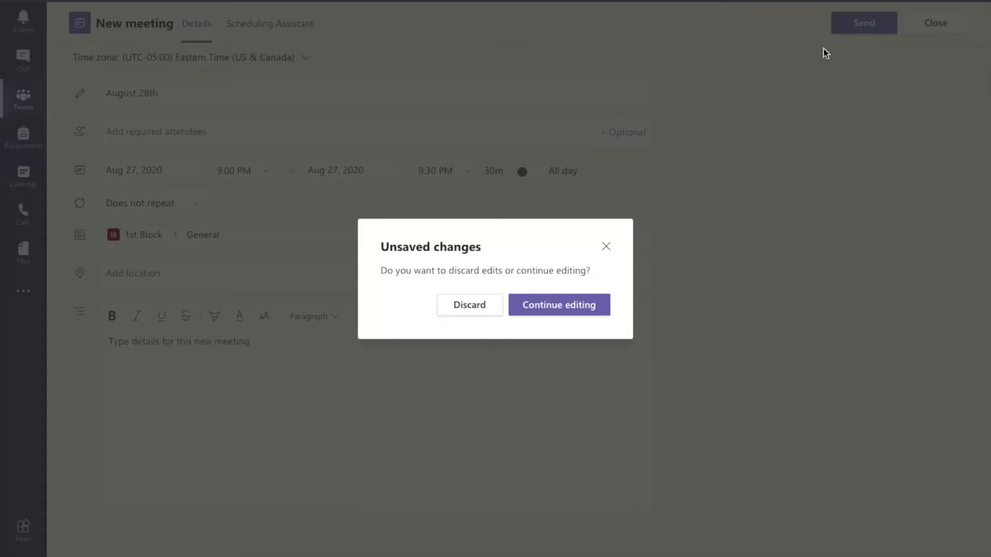
pyautogui.click(475, 310)
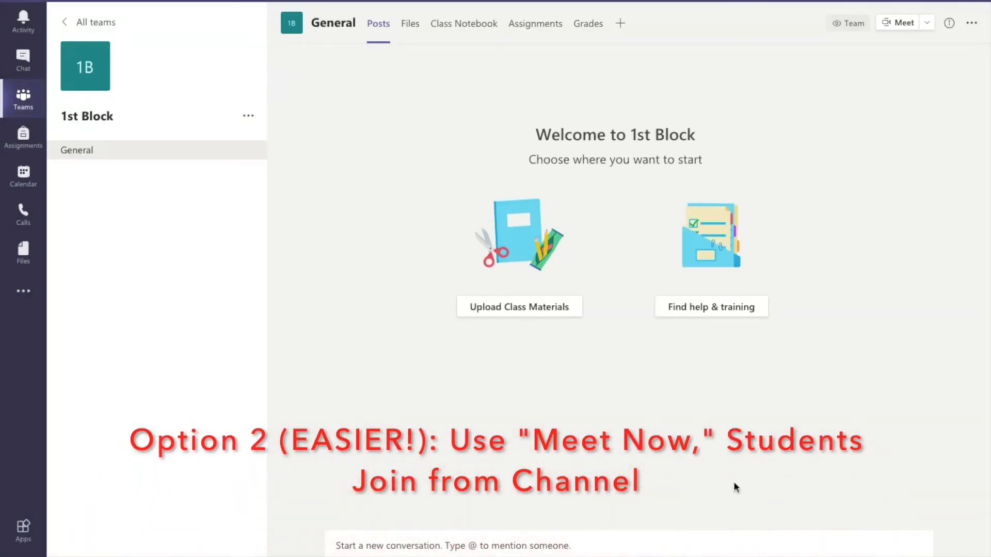
# - Start a Meet now meeting titled '1st Block August 28th' with the camera off
pyautogui.click(904, 28)
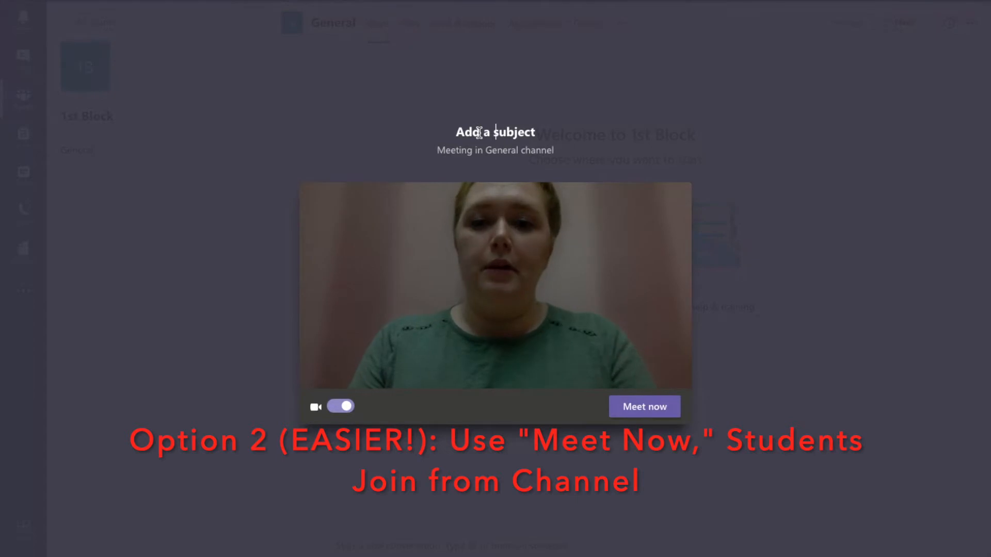
pyautogui.click(345, 407)
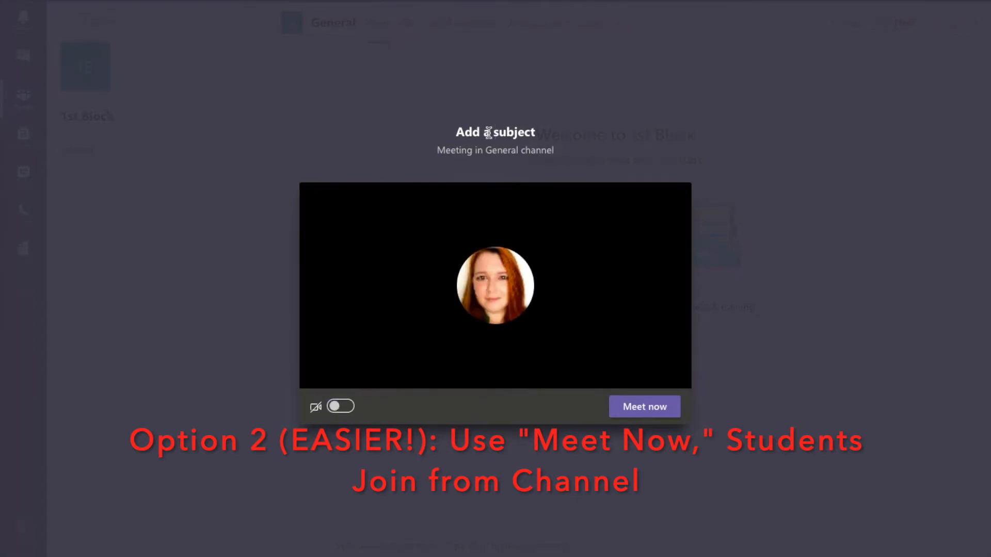
pyautogui.write('1st b')
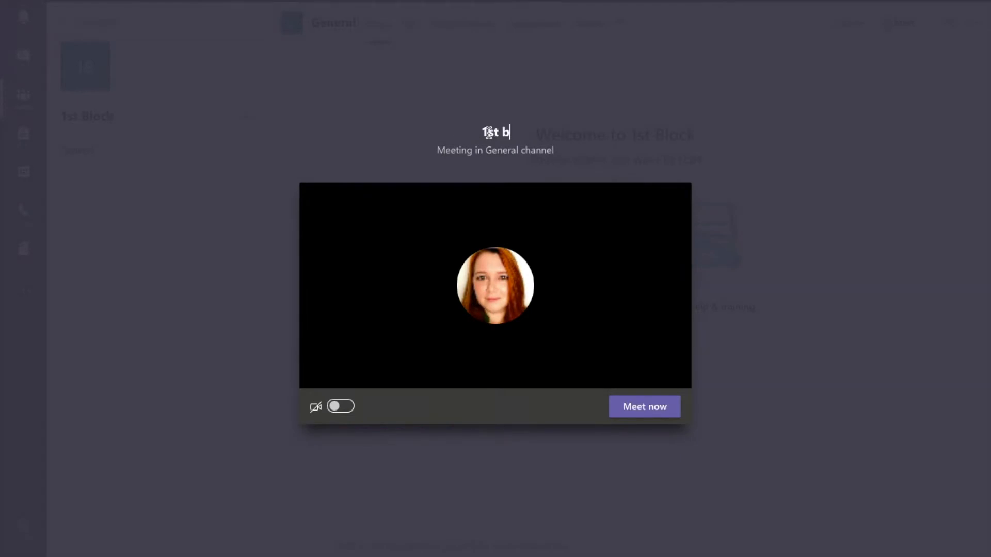
pyautogui.press('BackSpace')
pyautogui.write('Block August 28th')
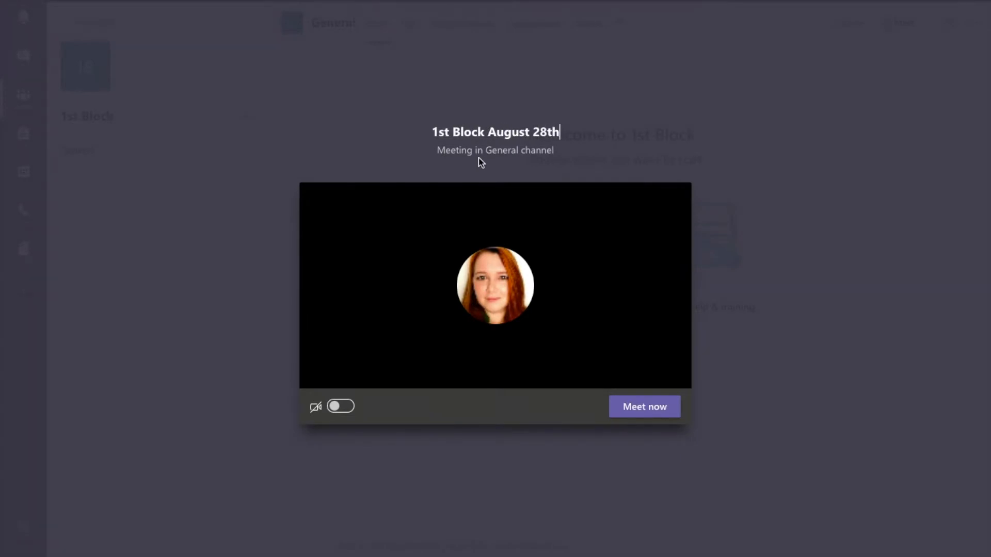
pyautogui.click(656, 412)
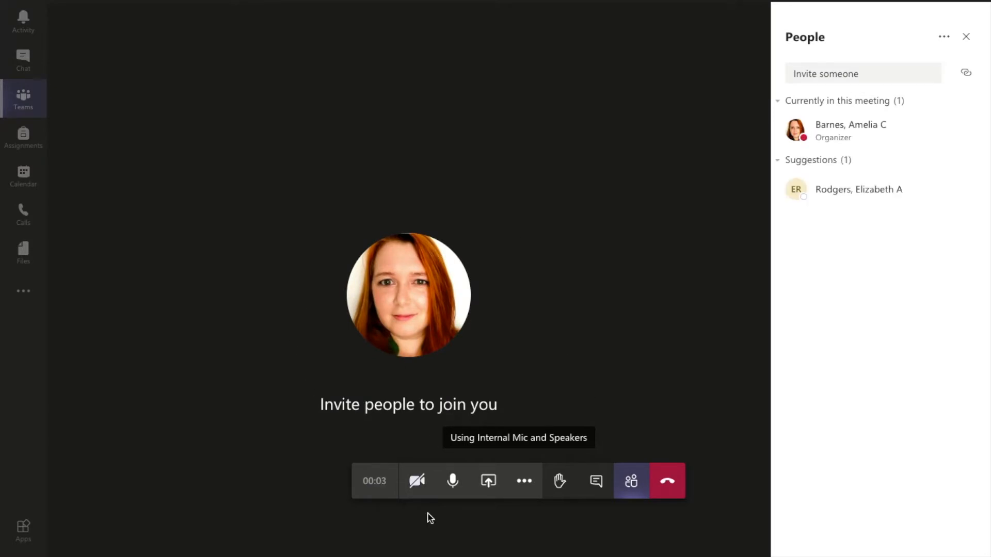
# - Mute the microphone, shrink the call window, and hang up the meeting
pyautogui.click(454, 485)
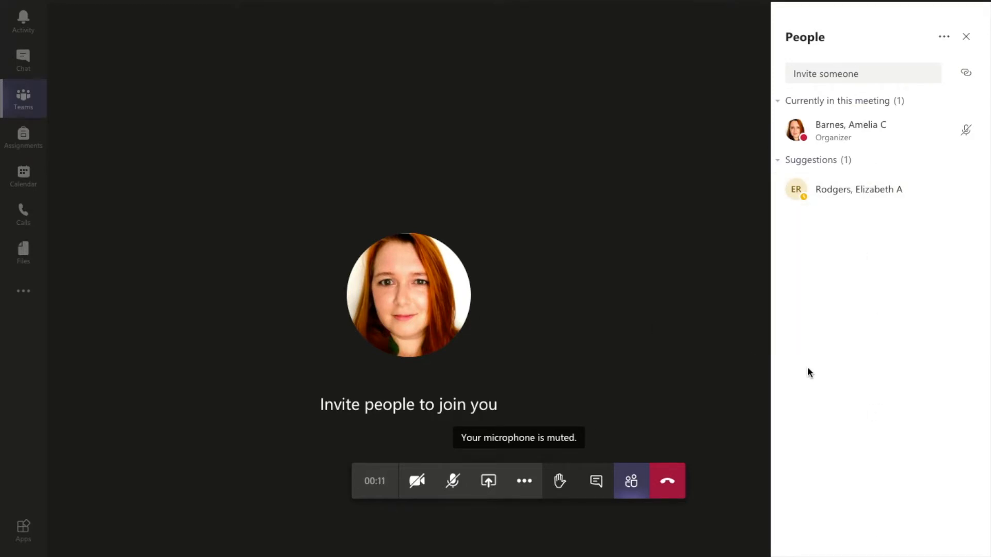
pyautogui.click(28, 117)
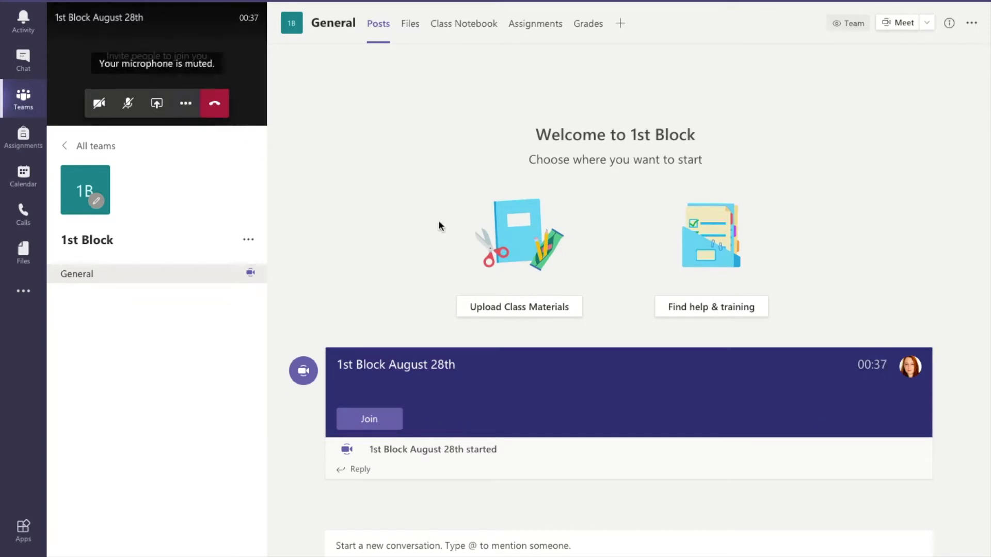
pyautogui.click(215, 104)
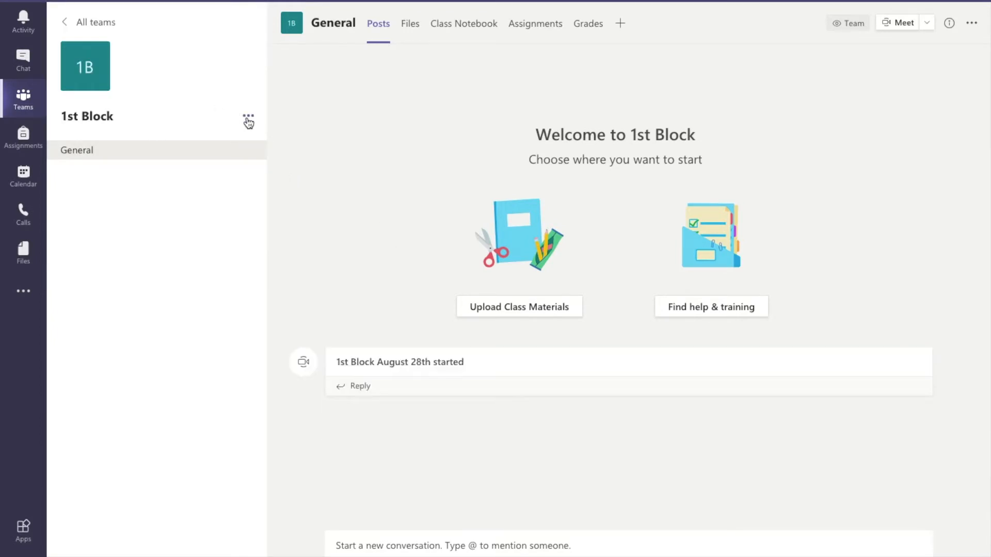
# - Copy the 1st Block team's link from its Get link to team option
pyautogui.click(248, 119)
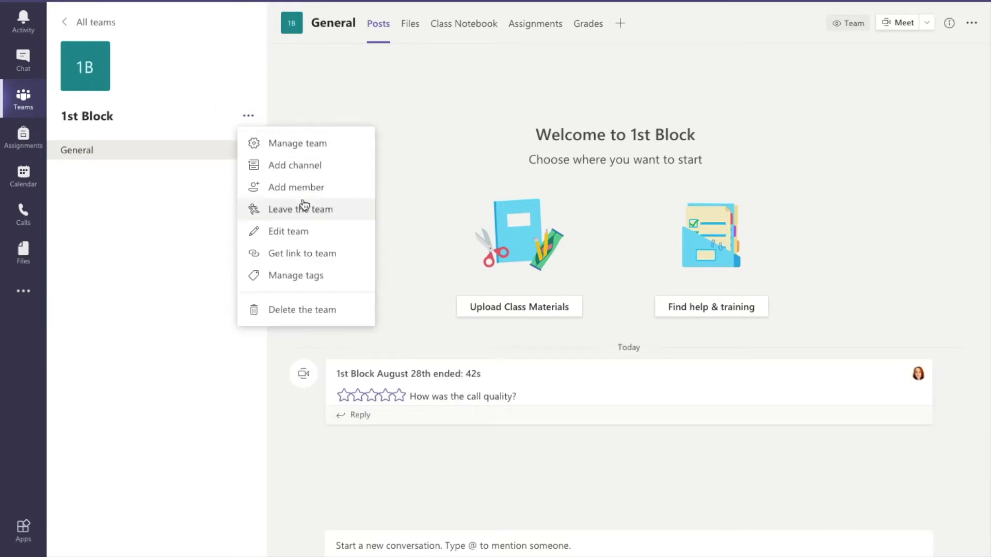
pyautogui.click(295, 253)
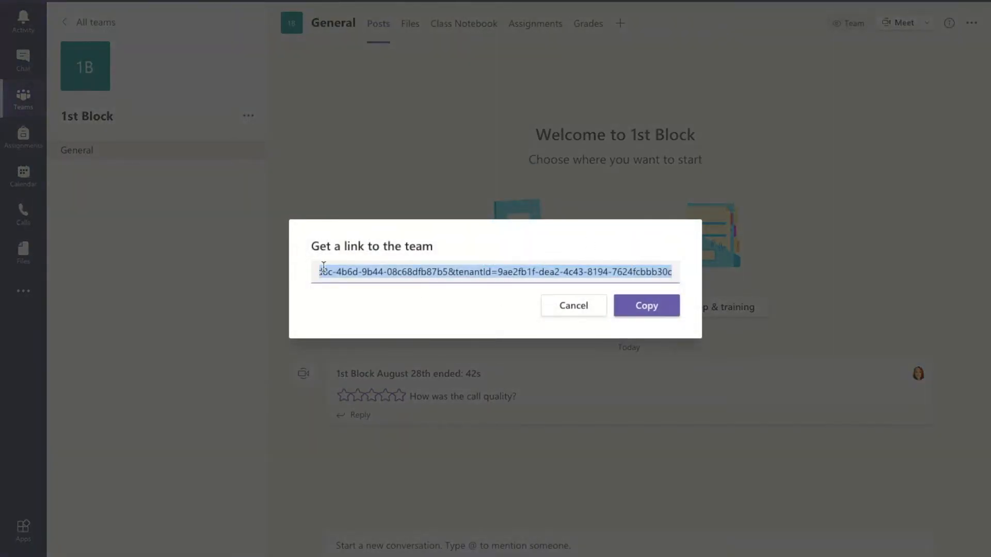
pyautogui.click(655, 308)
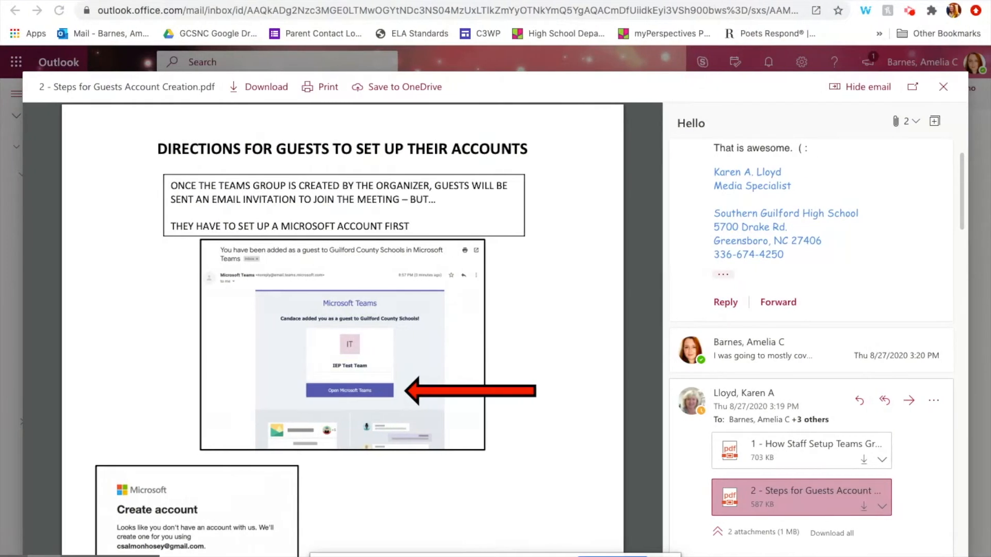
# - In a new tab, go to my.ncedcloud.org and open the Canvas - LEA 410 app
pyautogui.press('super+t')
pyautogui.write('my.ncedcloud.org')
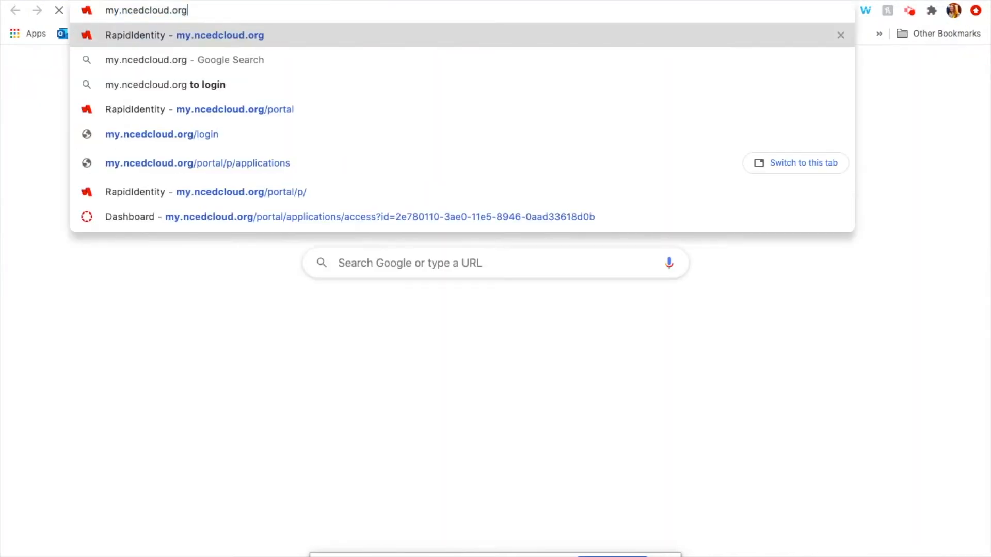
pyautogui.press('Return')
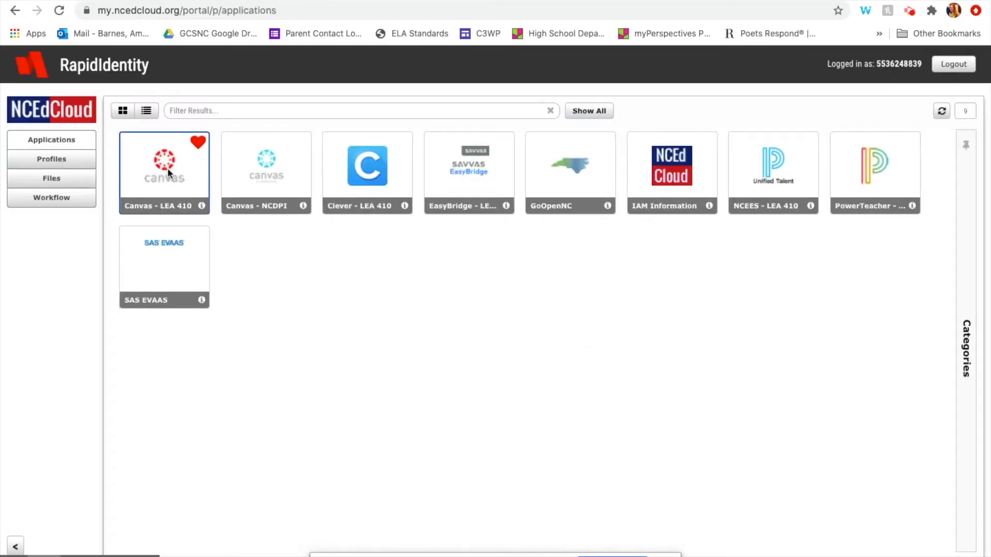
pyautogui.click(167, 168)
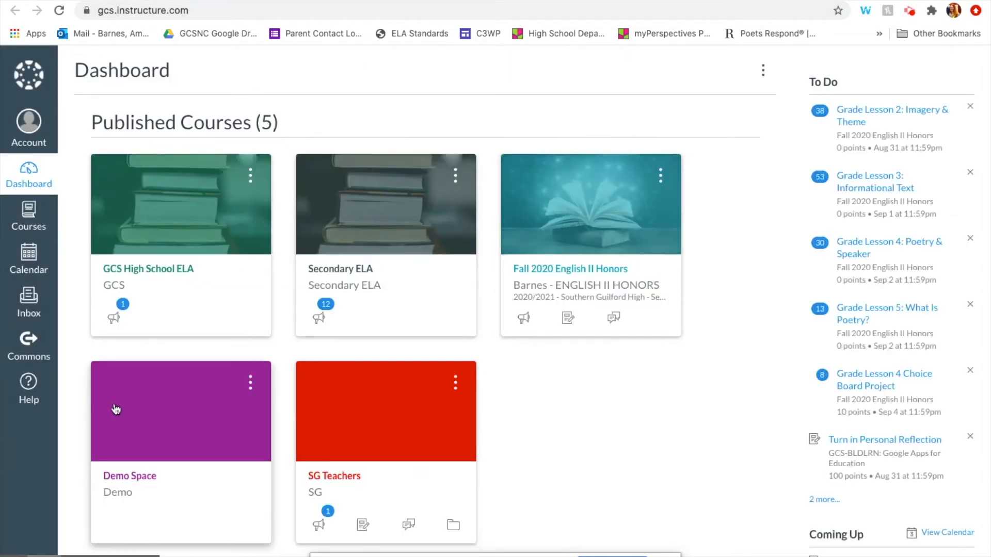
# - Open the Demo Space course's Live Teaching Times page for editing
pyautogui.click(120, 413)
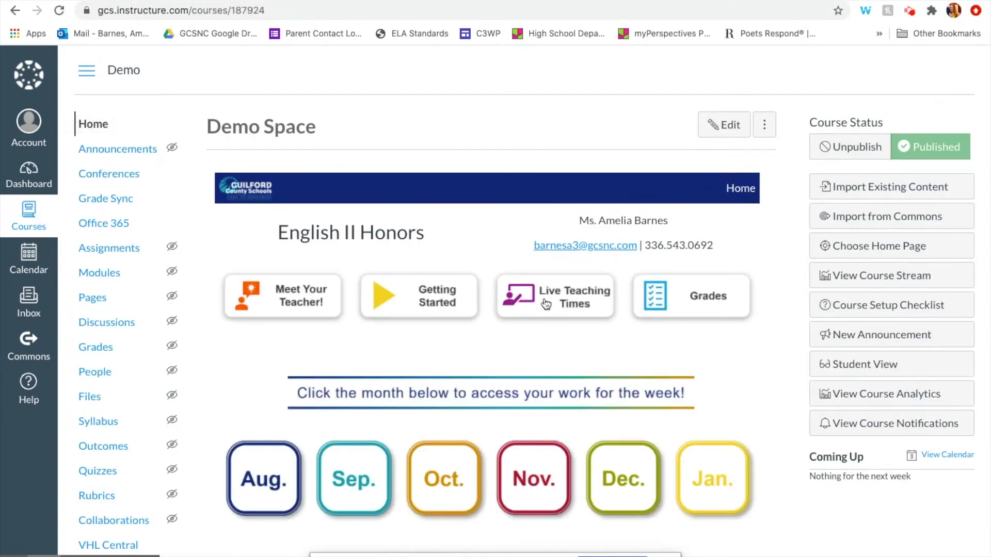
pyautogui.click(544, 295)
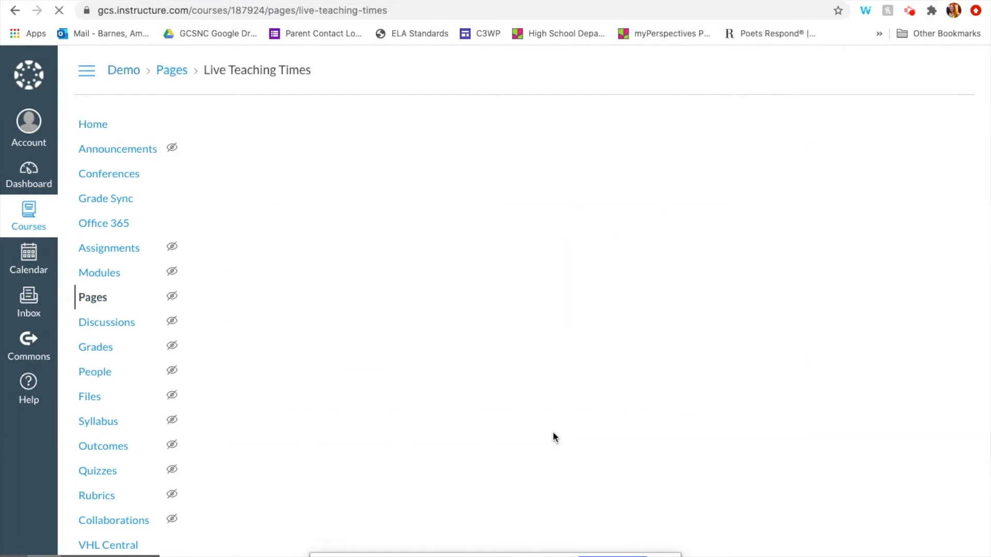
pyautogui.click(790, 130)
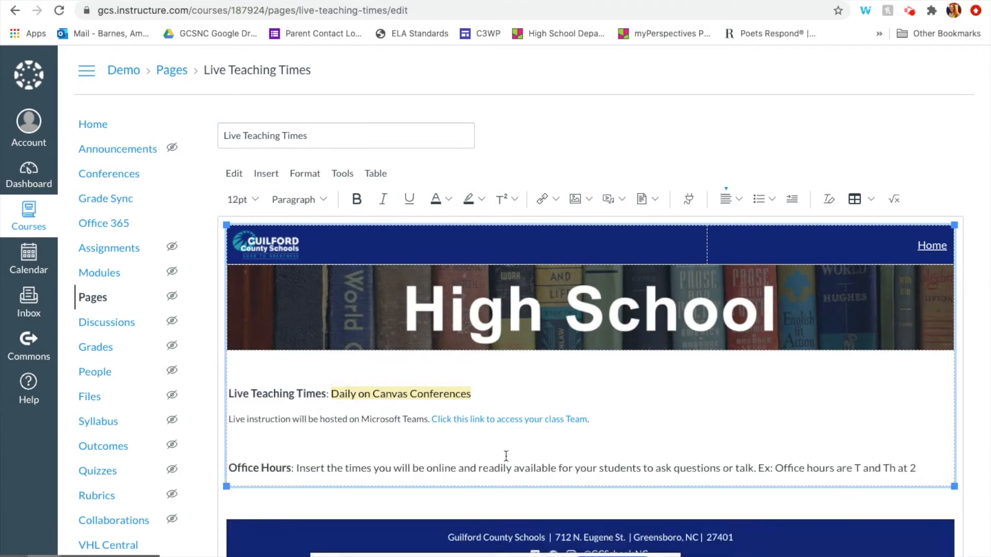
# - Bring up an Insert Link form on the blank line above Office Hours
pyautogui.click(353, 457)
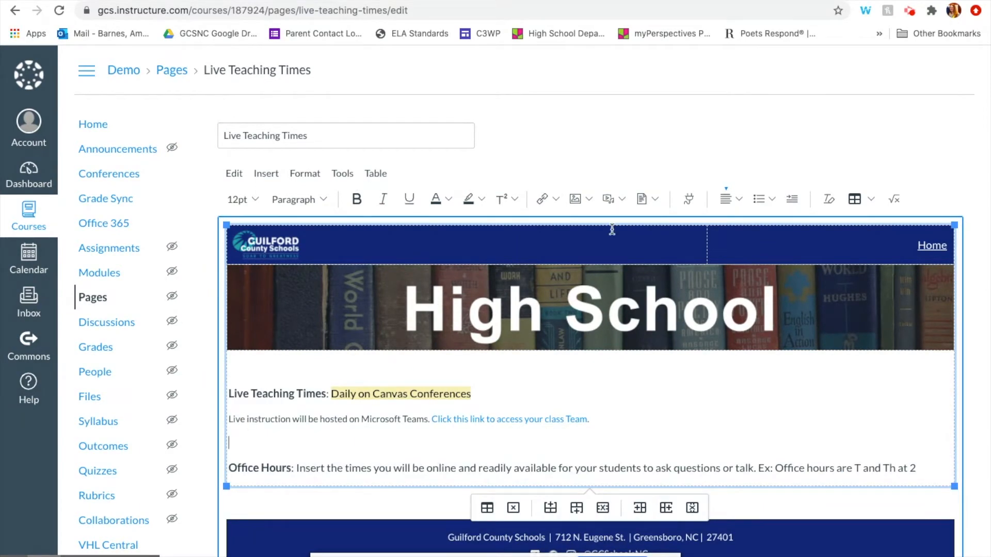
pyautogui.click(554, 198)
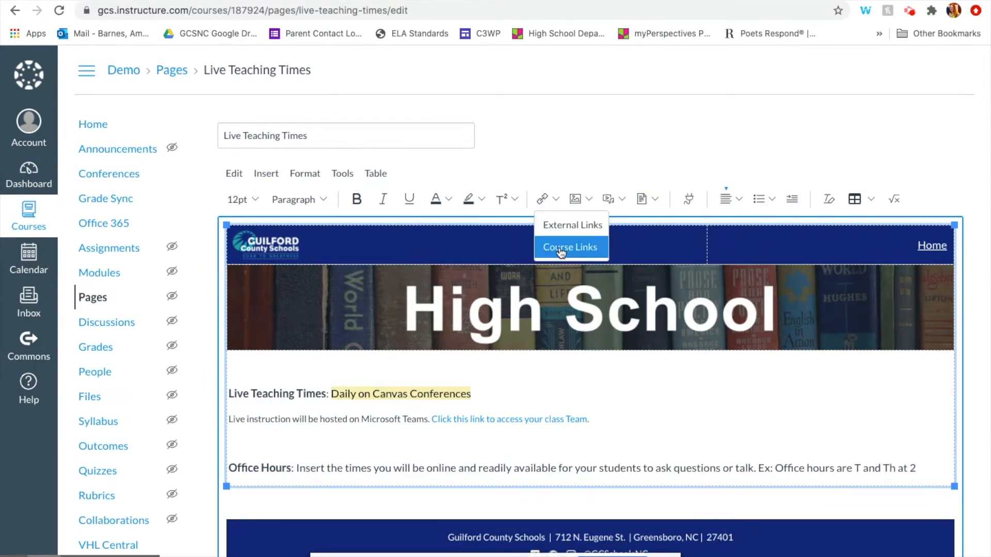
pyautogui.click(558, 227)
pyautogui.click(406, 303)
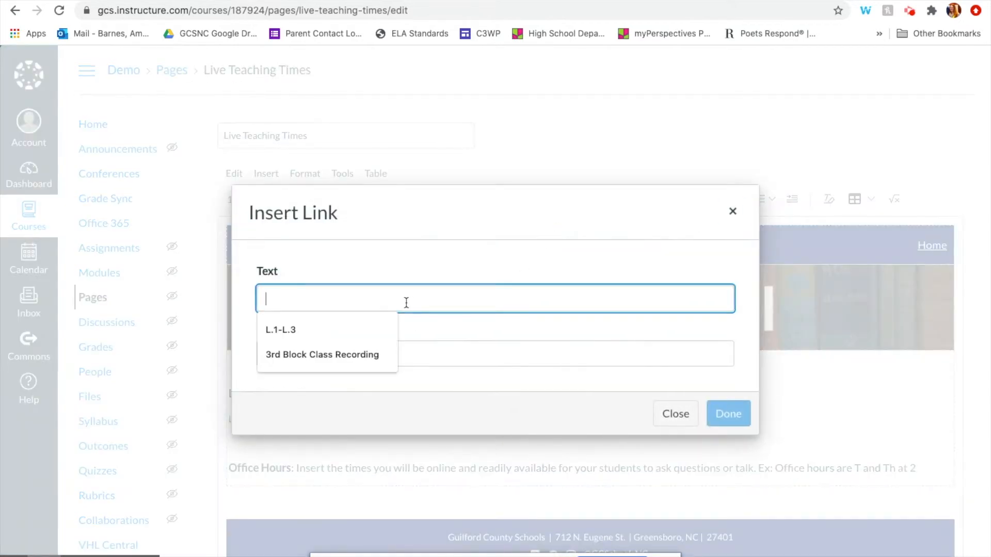
# - Insert a link 'Click here to join your class Team for the live meeting' pointing to the Teams URL
pyautogui.write('Click here to join your class Te')
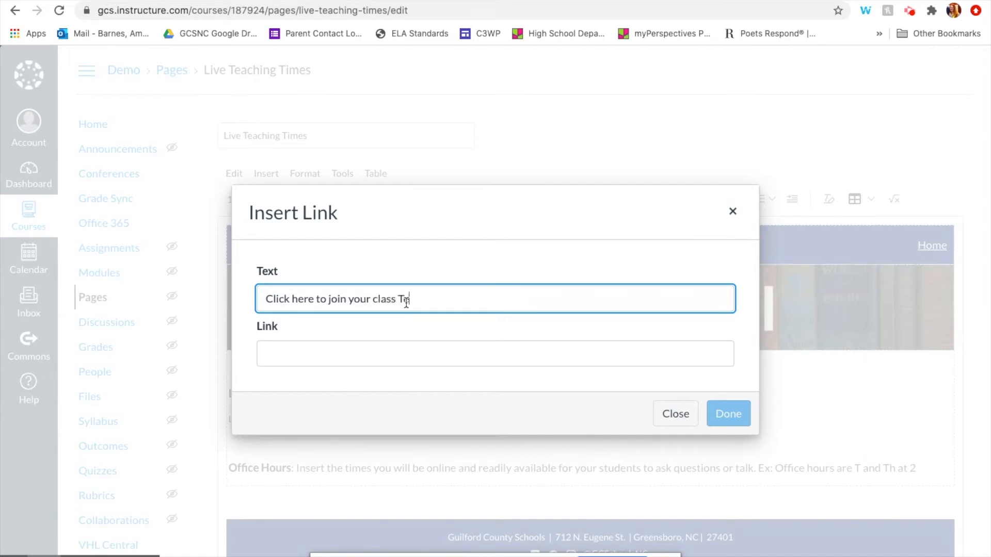
pyautogui.write('am for the live meeting.')
pyautogui.click(367, 342)
pyautogui.click(407, 395)
pyautogui.click(746, 423)
# - Save the Live Teaching Times page and follow the new class Team link
pyautogui.click(507, 448)
pyautogui.moveTo(492, 448); pyautogui.dragTo(234, 445)
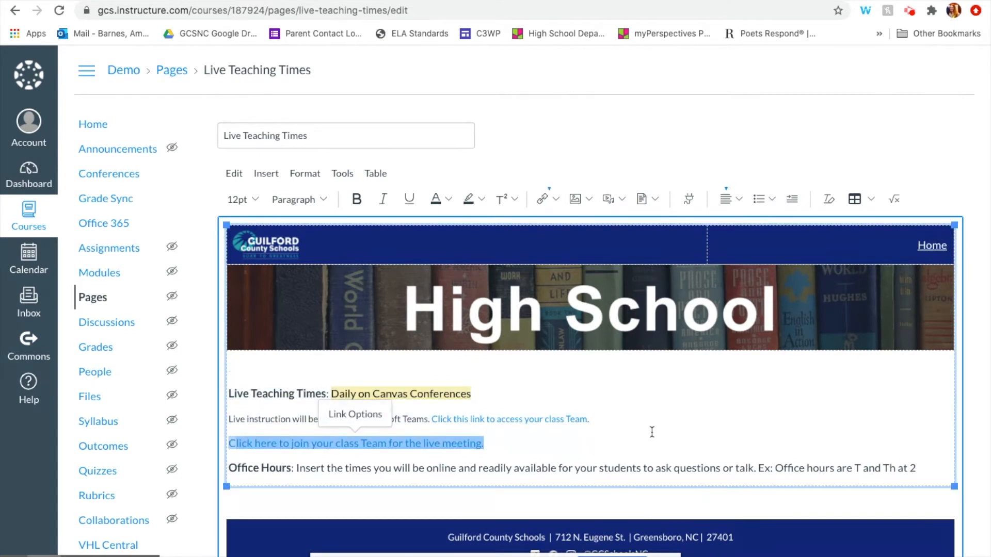
pyautogui.scroll(-5, 676, 396)
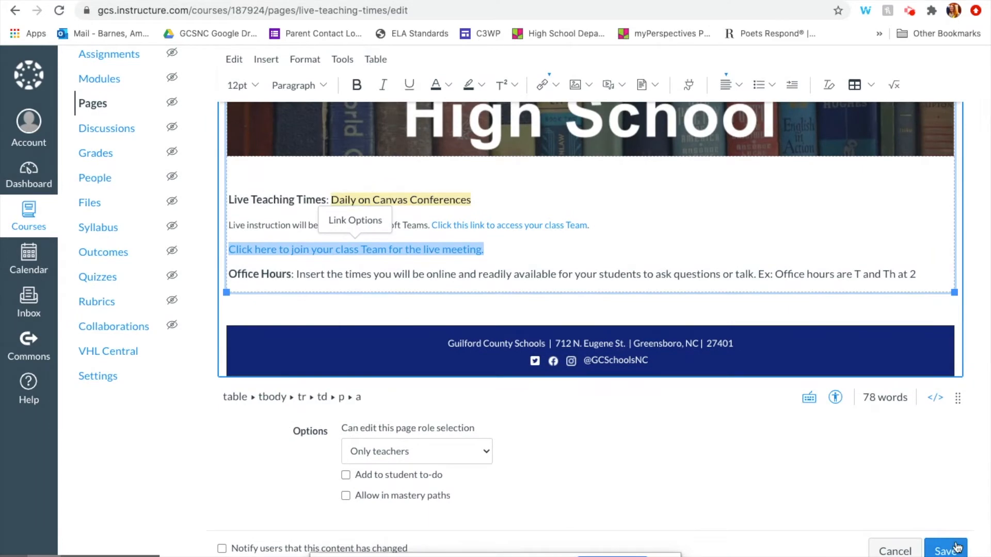
pyautogui.click(956, 547)
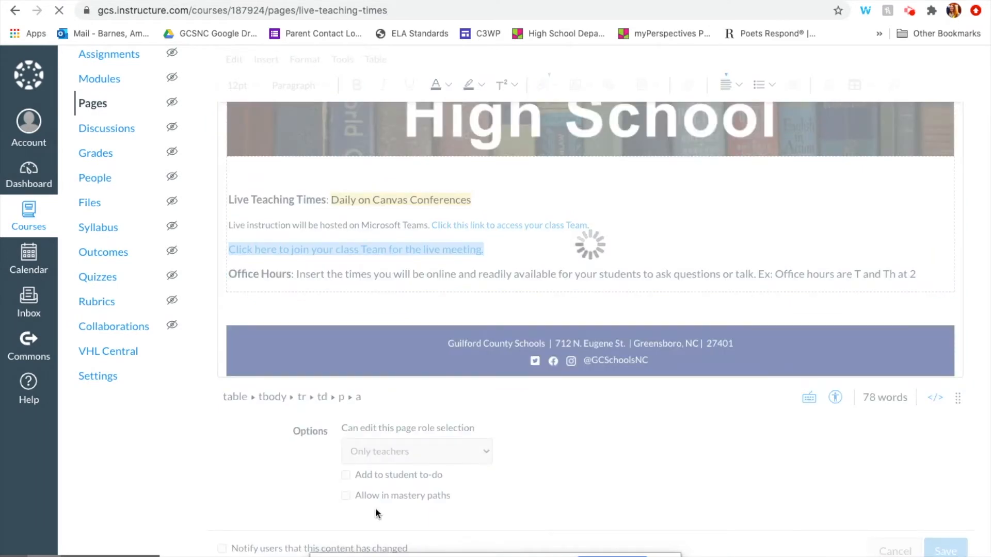
pyautogui.scroll(-1, 574, 357)
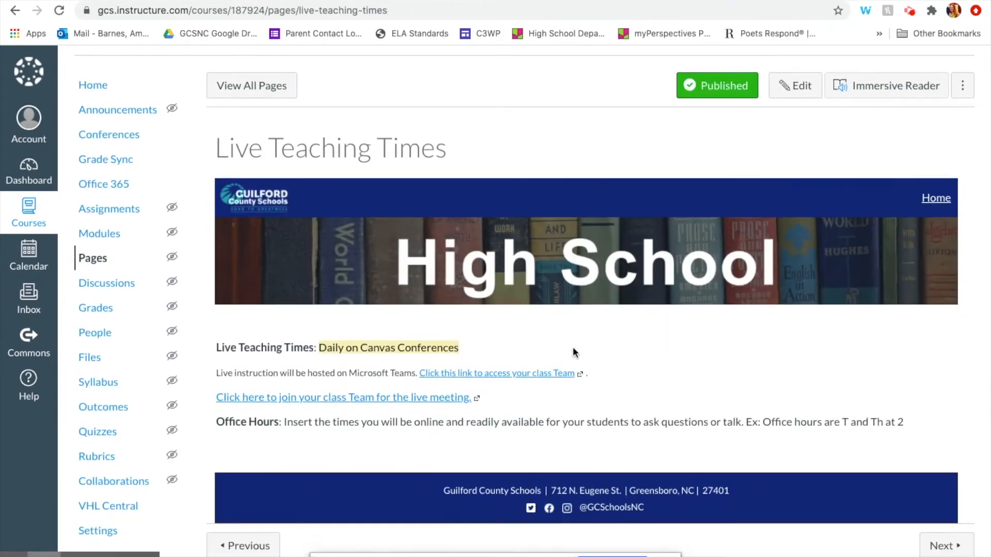
pyautogui.click(279, 401)
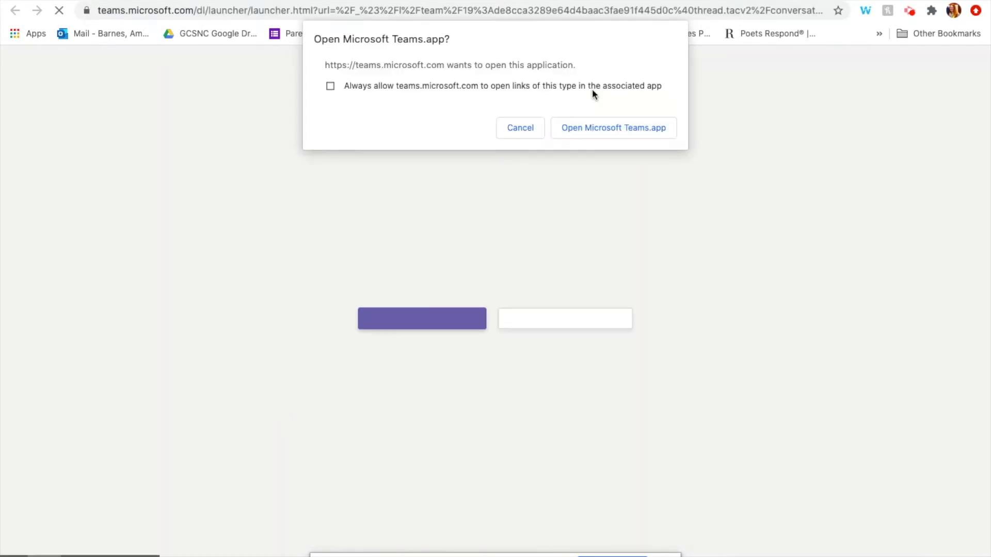
# - Open the link in the Microsoft Teams desktop app
pyautogui.click(611, 128)
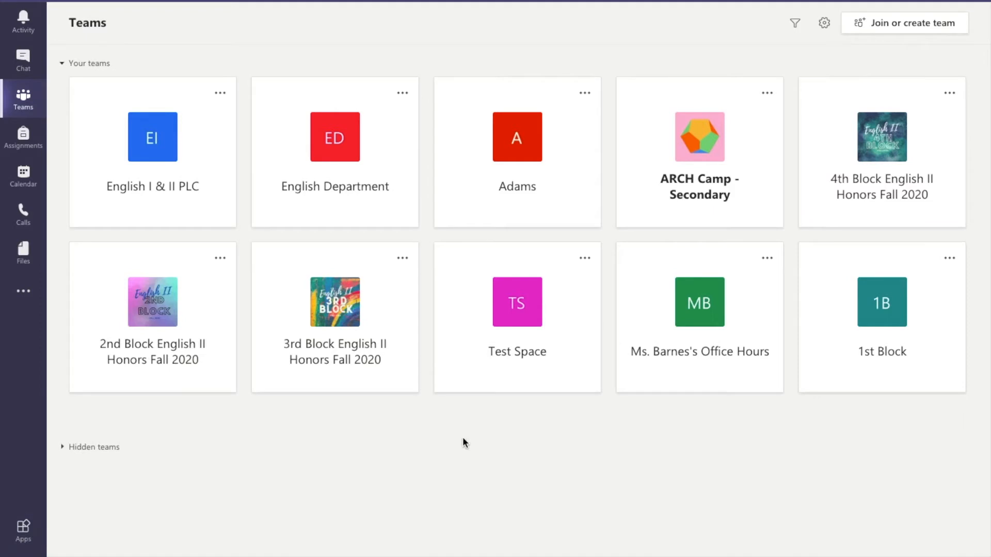
# - Start a Meet now meeting in 1st Block's General channel with the camera off and chat showing
pyautogui.click(835, 312)
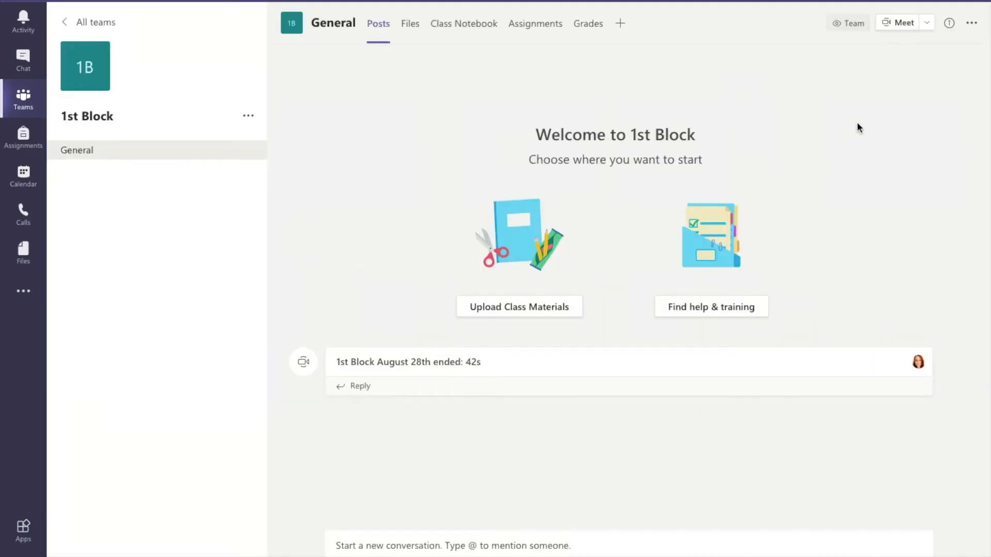
pyautogui.click(907, 24)
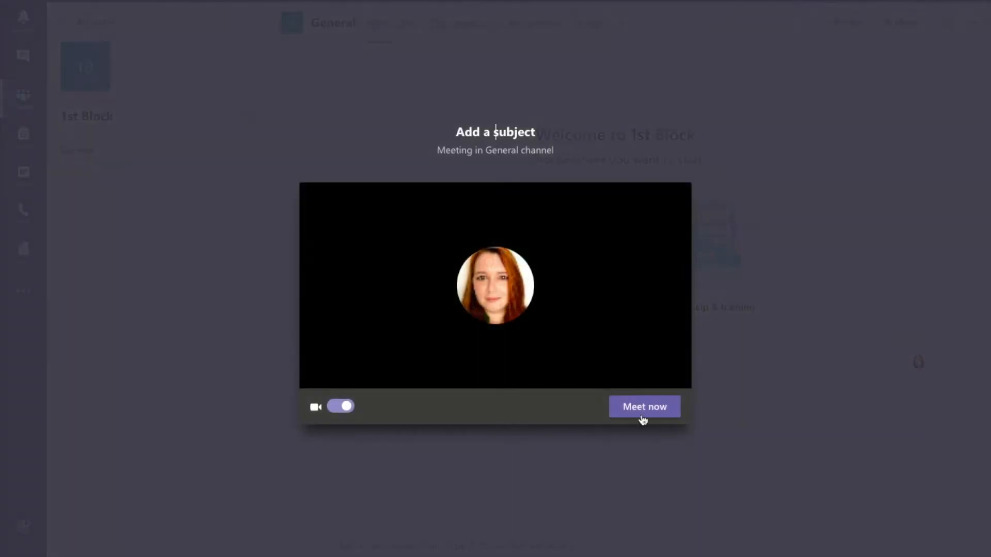
pyautogui.click(645, 411)
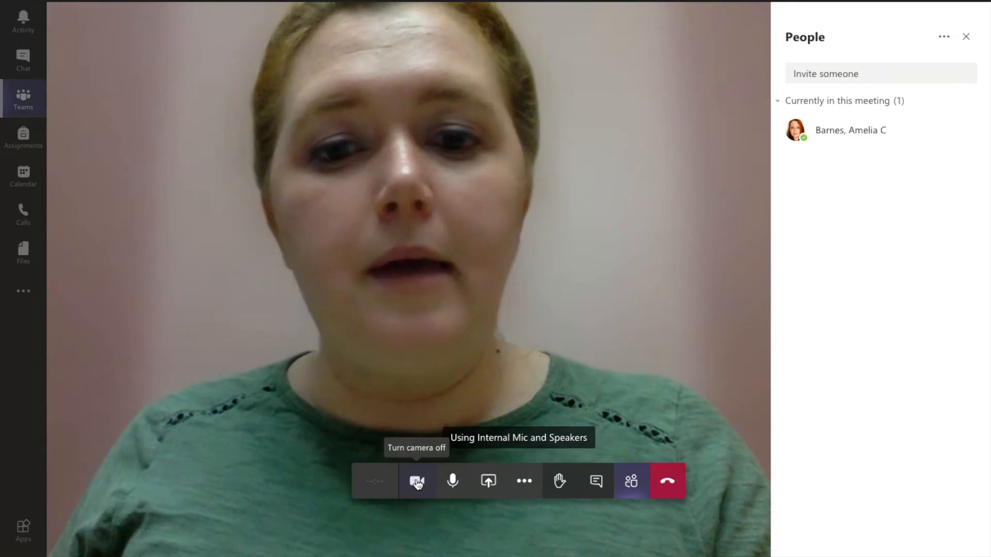
pyautogui.click(416, 480)
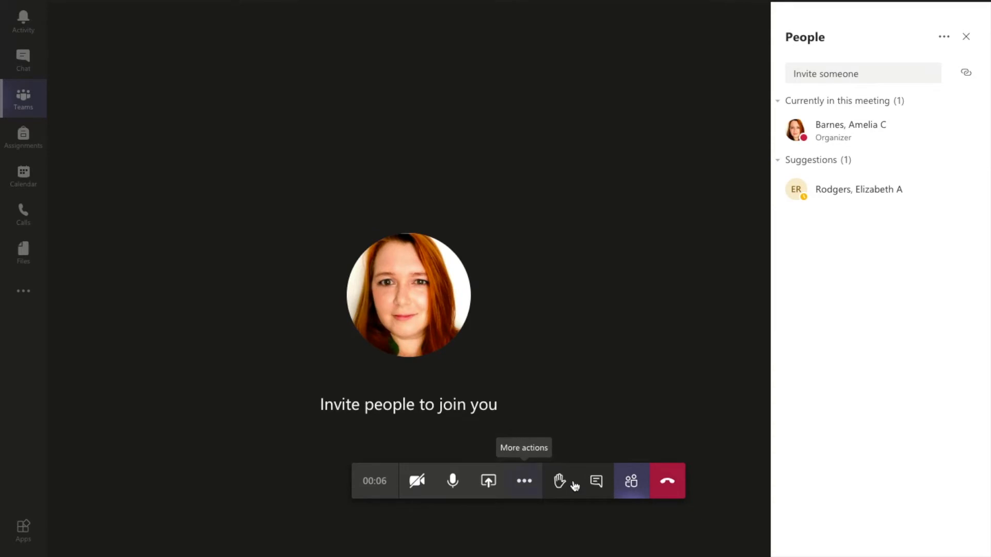
pyautogui.click(594, 482)
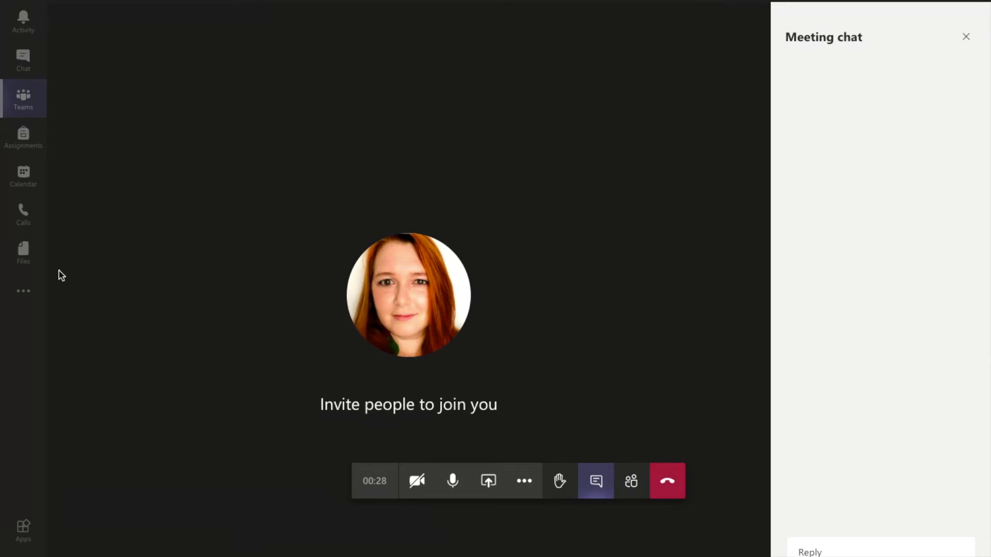
pyautogui.click(20, 110)
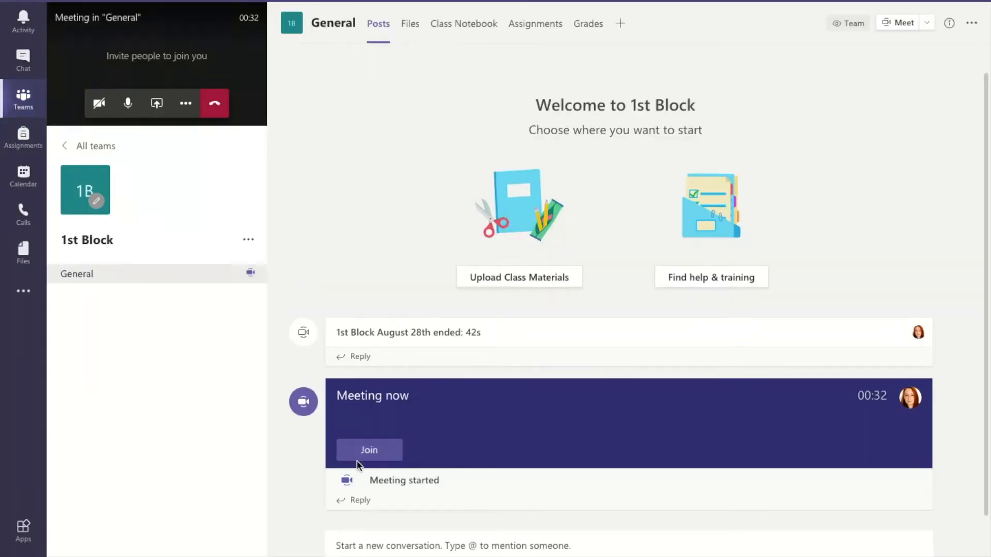
# - Hang up the 1st Block meeting and continue in the Teams web app in Chrome
pyautogui.click(215, 99)
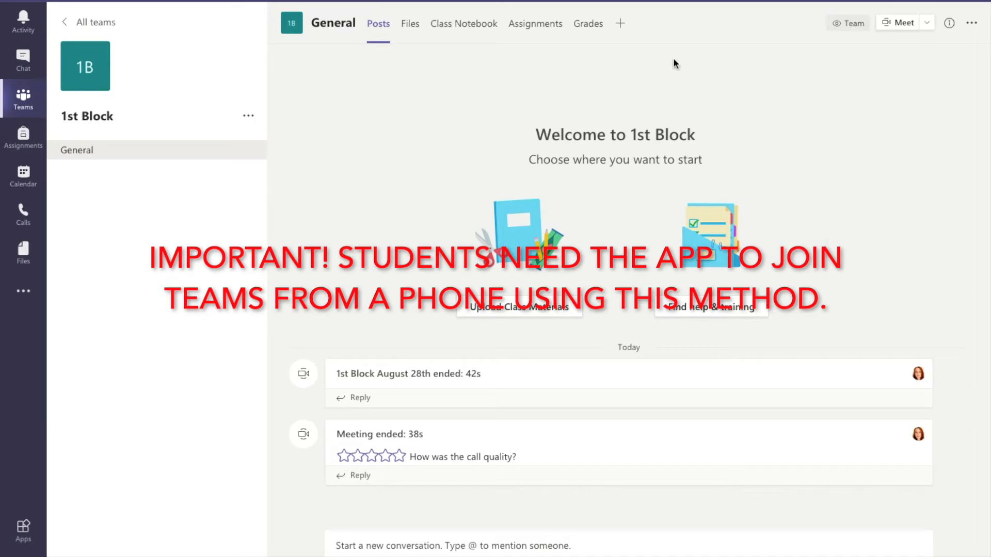
pyautogui.hotkey('ctrl', 'Right')
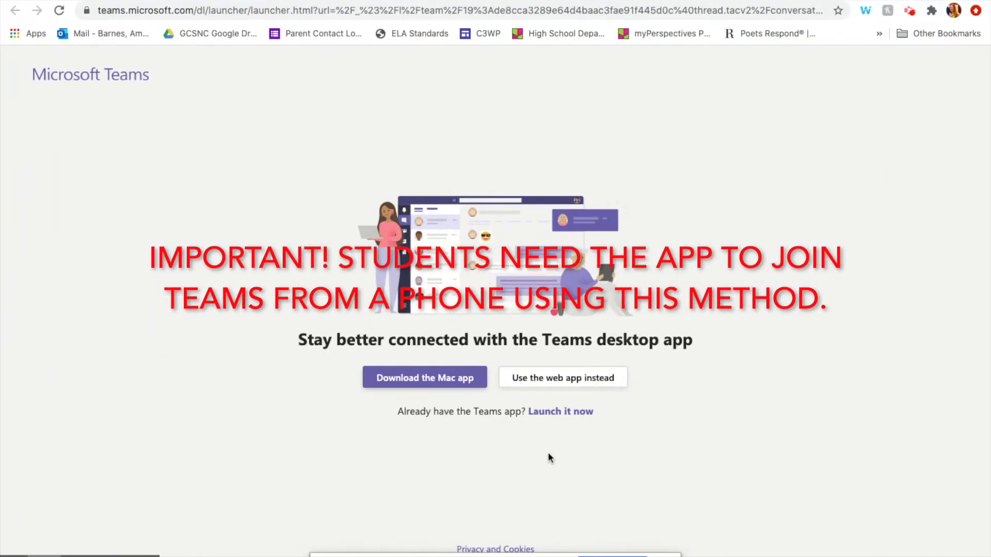
pyautogui.click(580, 382)
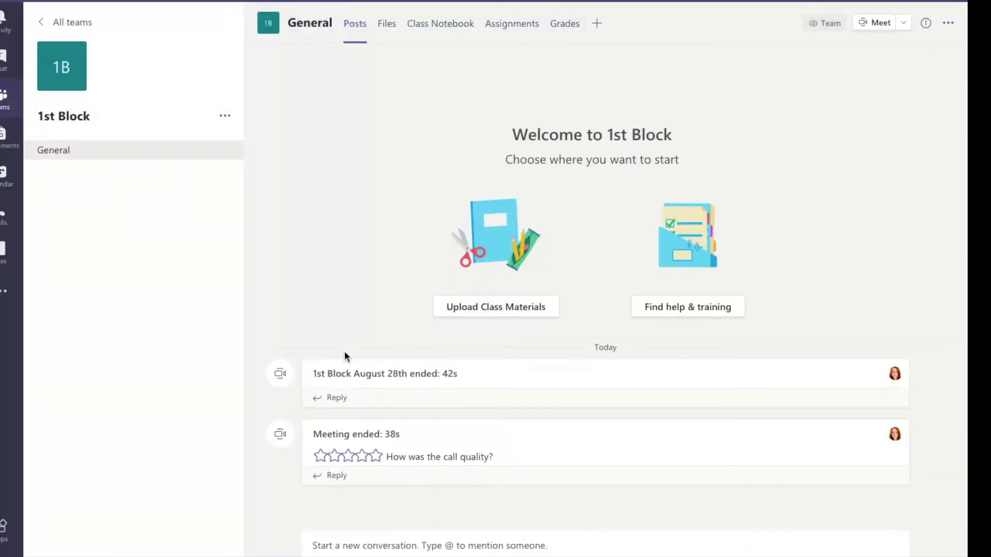
# - Create a private 'Other' type team named 'Parent Teacher Conference'
pyautogui.click(26, 102)
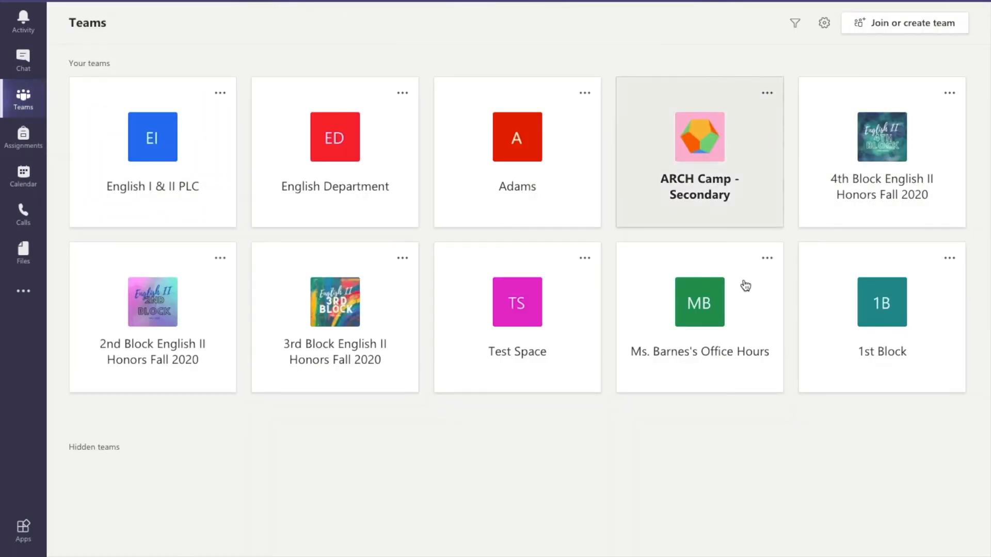
pyautogui.click(897, 26)
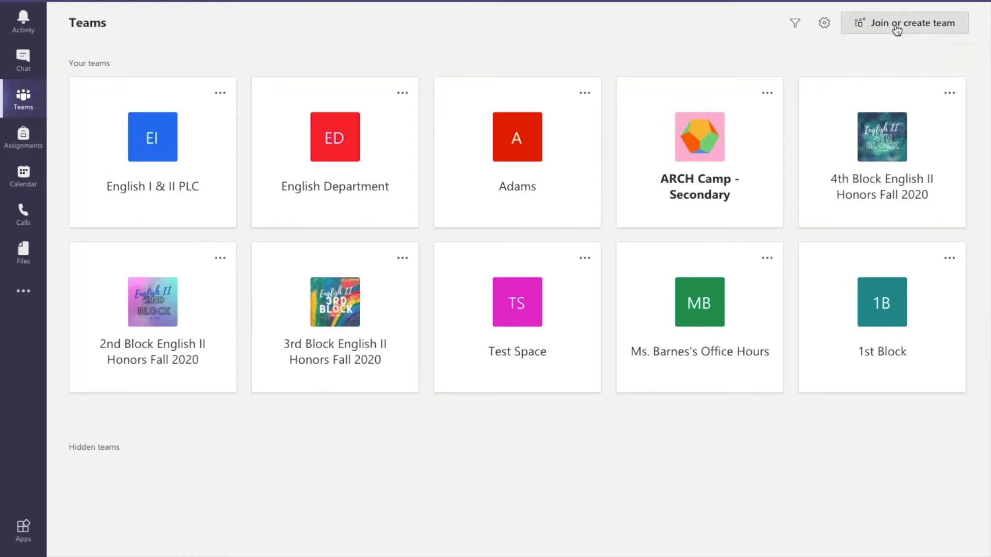
pyautogui.click(158, 228)
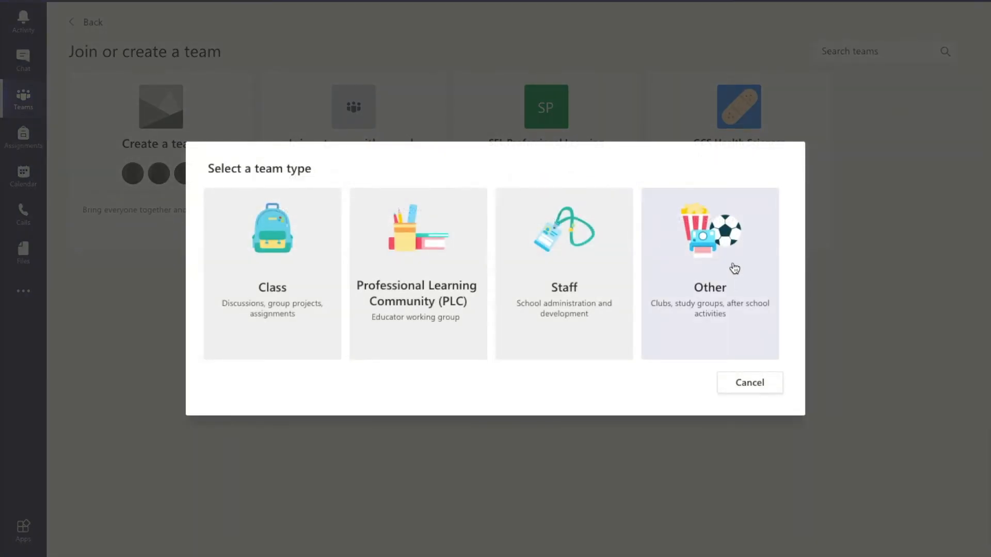
pyautogui.click(715, 244)
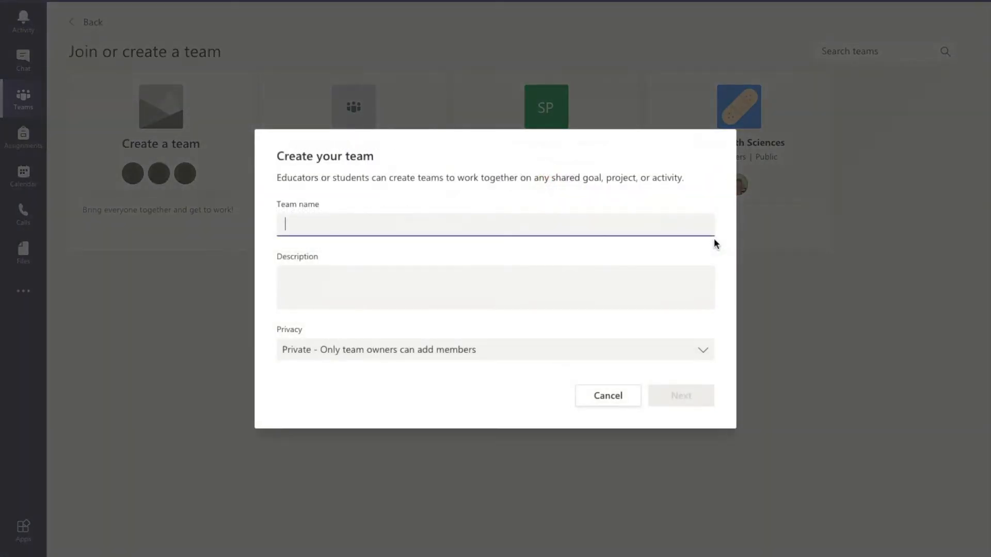
pyautogui.write('Parent Teacher Conference')
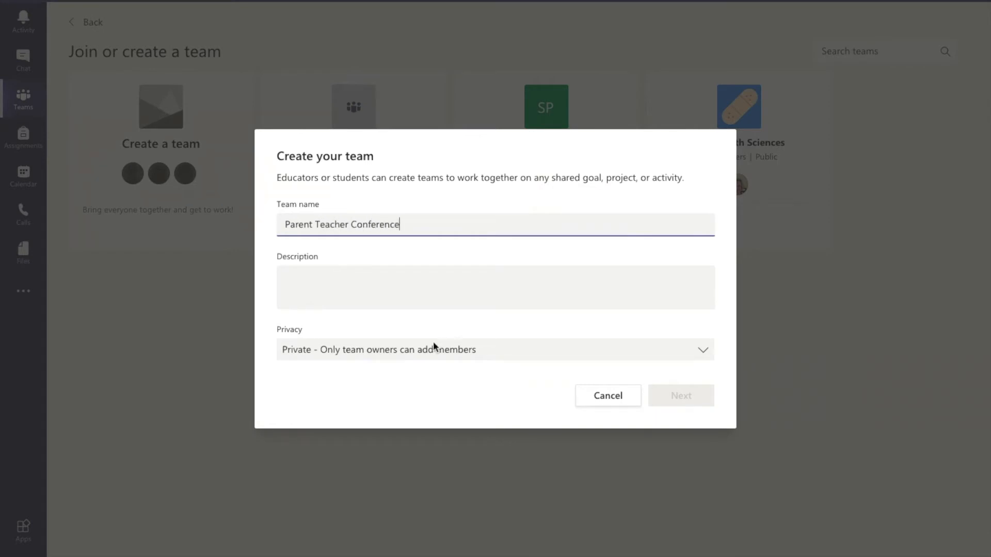
pyautogui.click(551, 357)
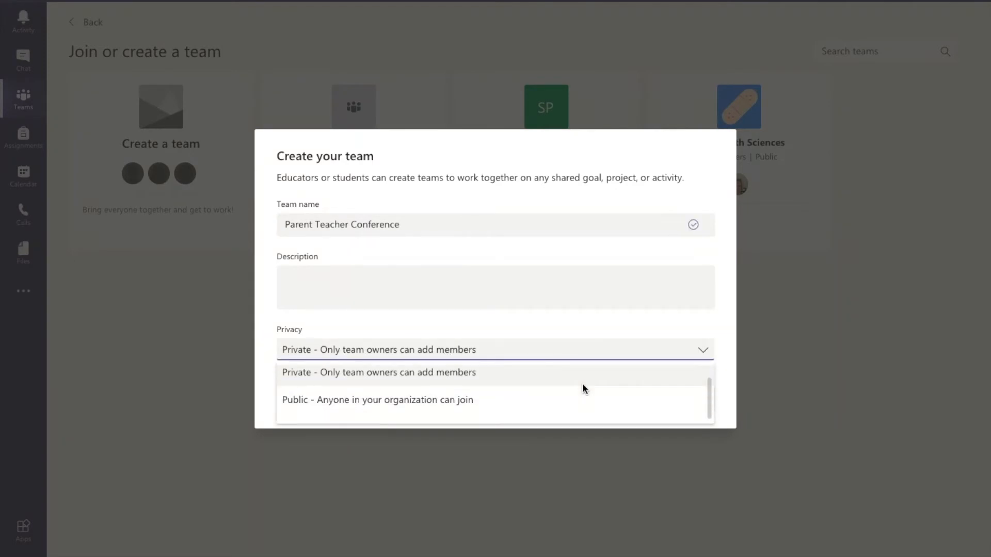
pyautogui.click(456, 385)
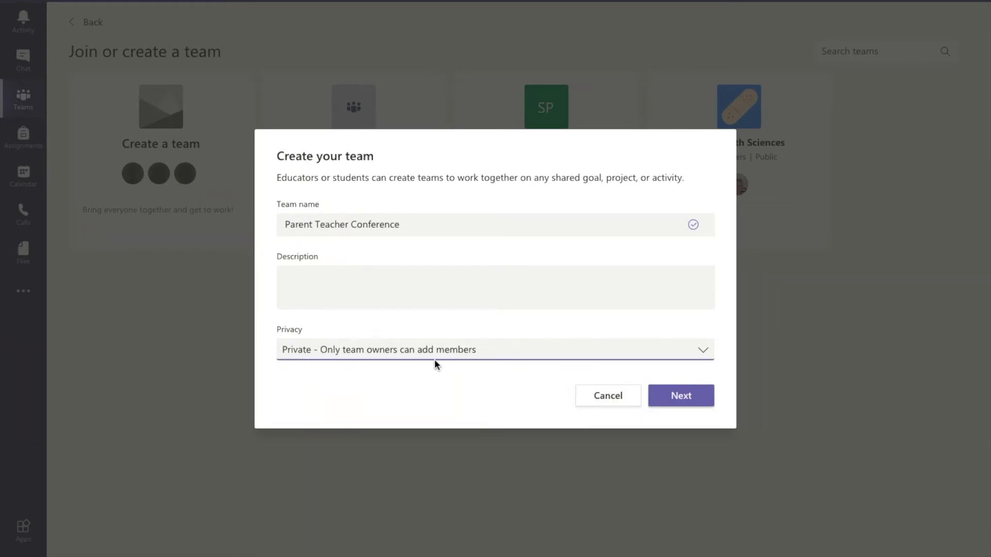
pyautogui.click(698, 407)
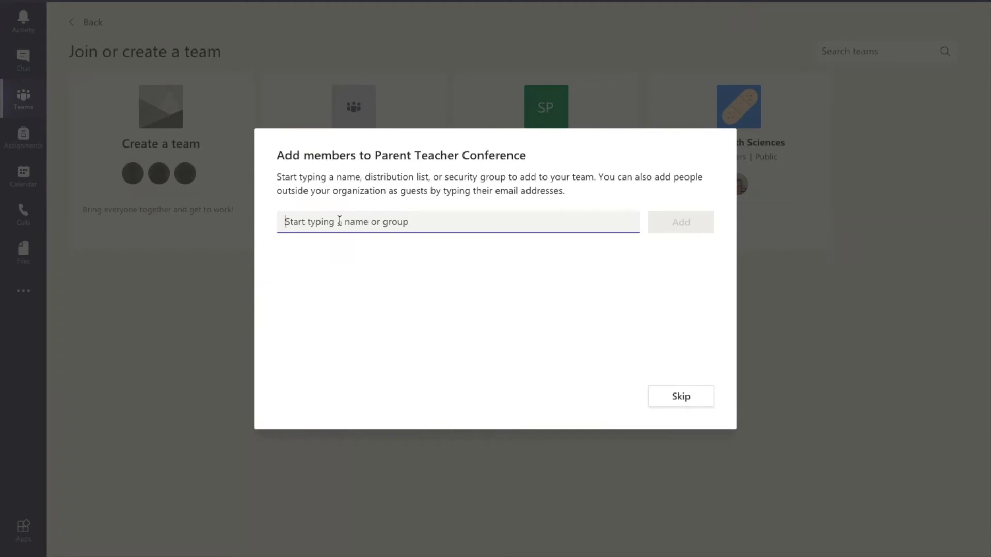
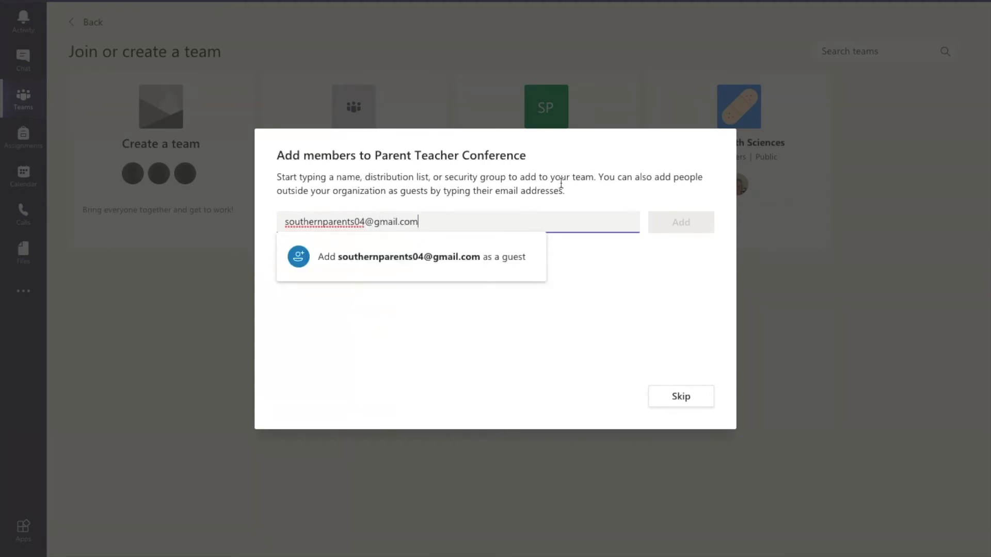
# - Add the parent's Gmail address as a guest member of Parent Teacher Conference
pyautogui.click(474, 259)
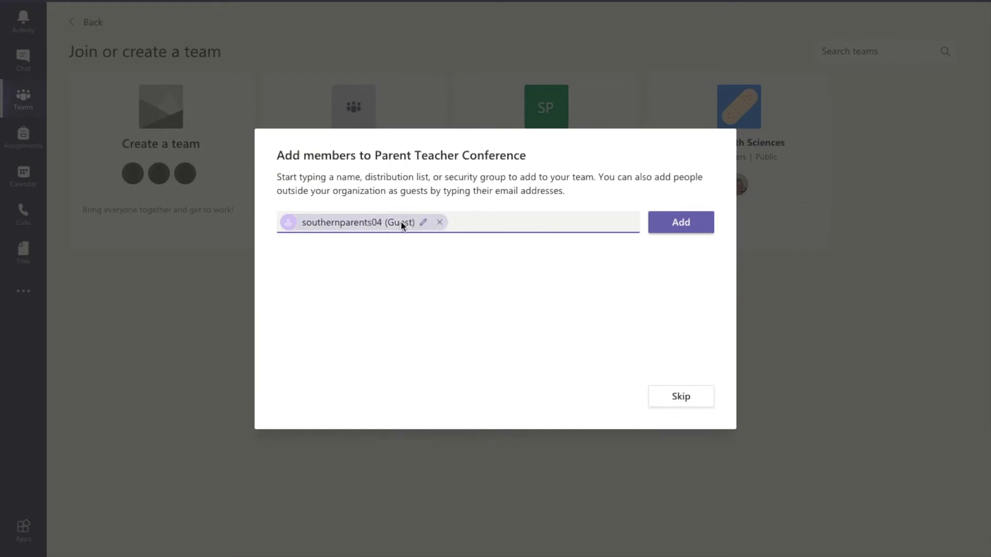
pyautogui.click(688, 225)
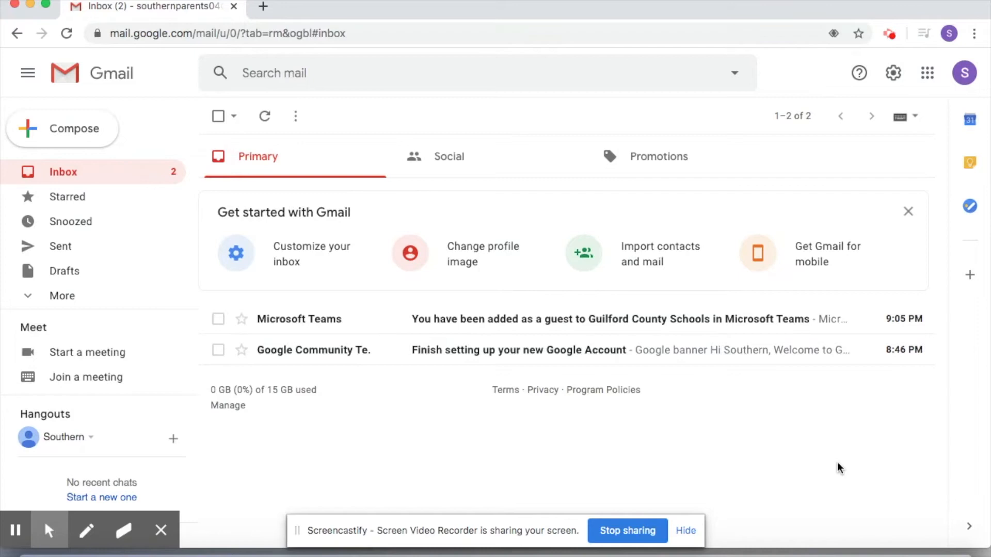
# - Open the Teams guest invitation email in Gmail and follow its Open Microsoft Teams link
pyautogui.press('XF86AudioRaiseVolume')
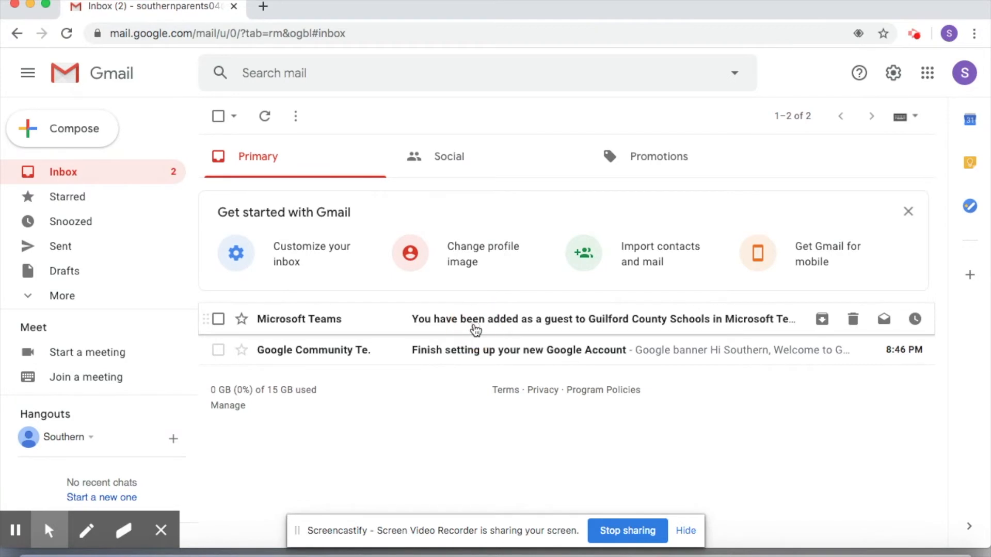
pyautogui.click(475, 327)
pyautogui.scroll(-4, 826, 313)
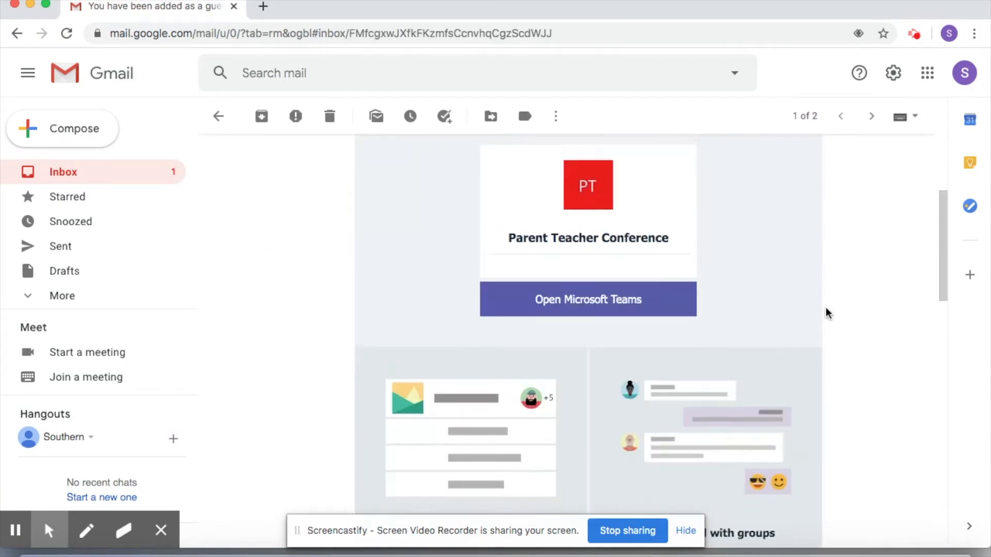
pyautogui.scroll(-2, 607, 304)
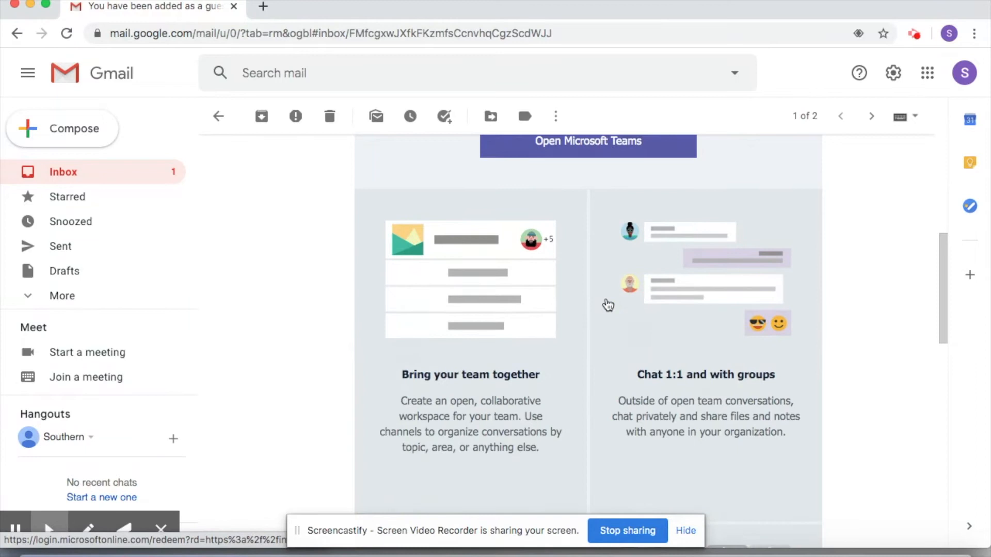
pyautogui.scroll(5, 608, 303)
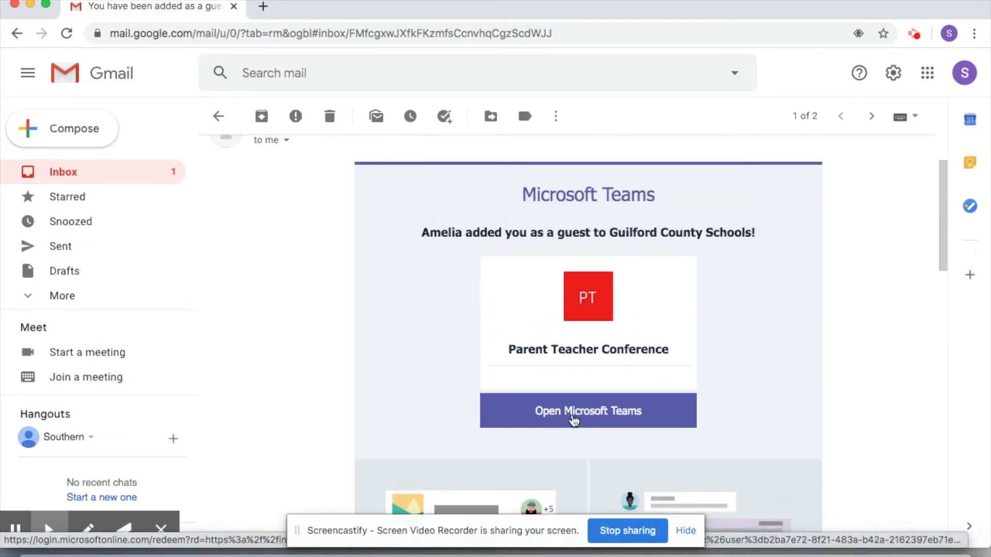
pyautogui.click(573, 419)
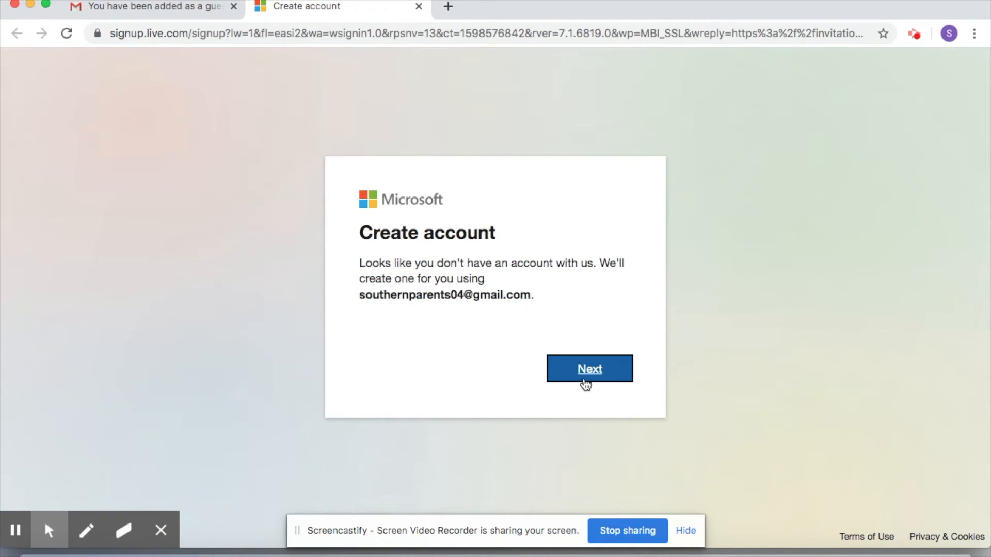
# - Start a new Microsoft account for the parent's address and set its password
pyautogui.click(585, 383)
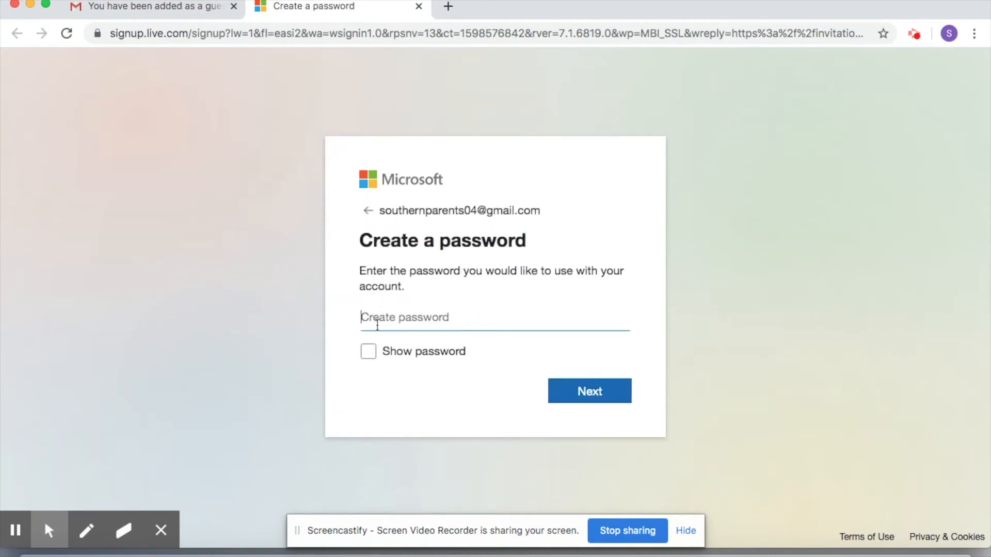
pyautogui.write('************')
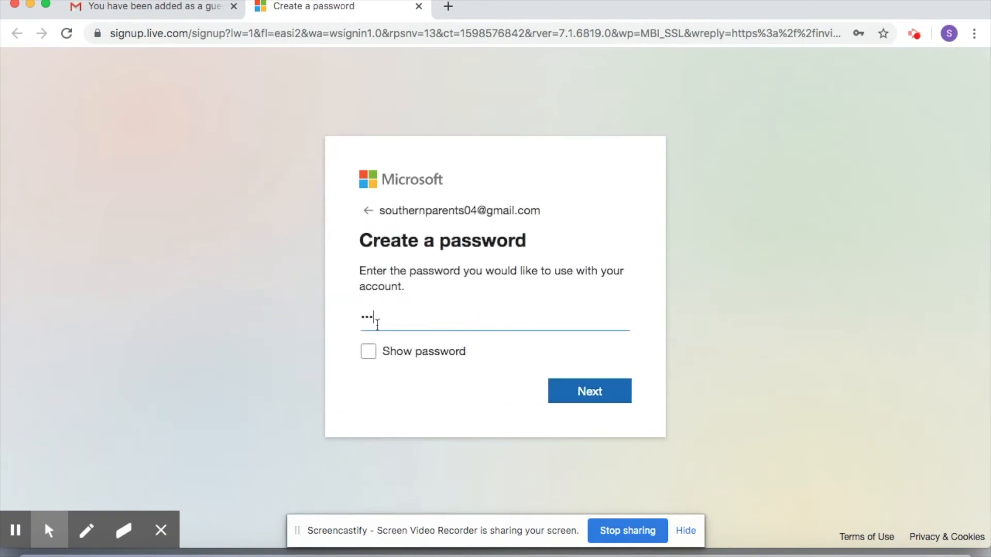
pyautogui.press('Return')
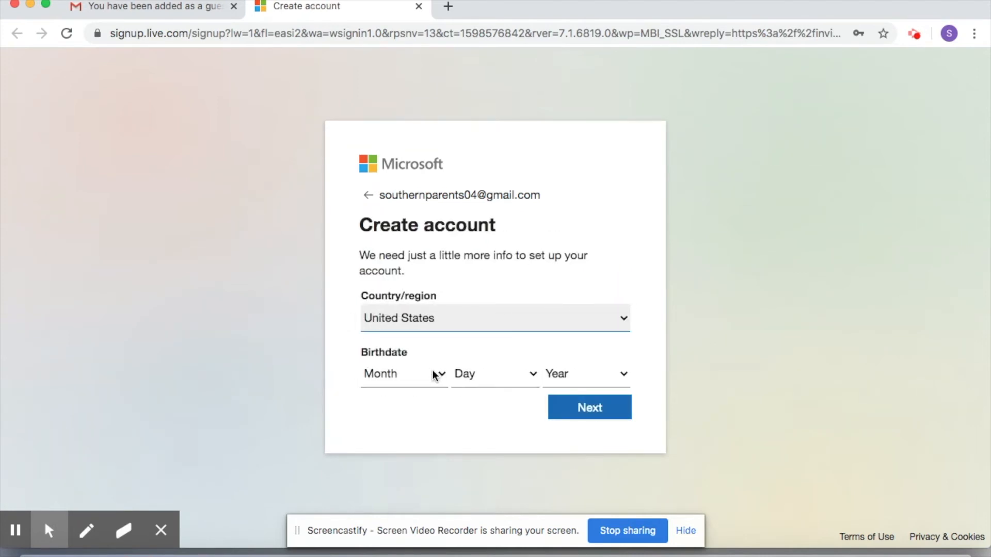
# - Set the birthdate to January 1, 2001 and submit the details
pyautogui.click(441, 375)
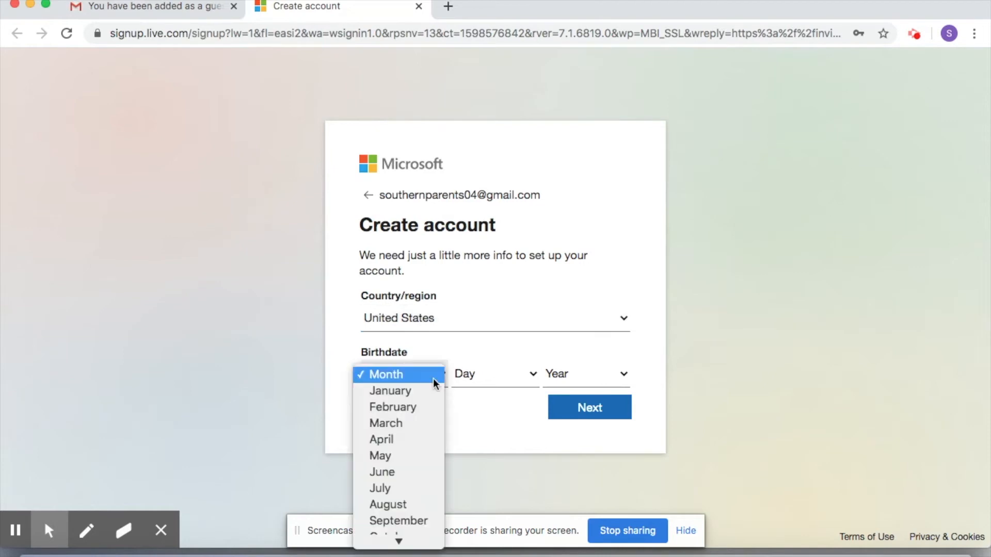
pyautogui.click(398, 391)
pyautogui.click(529, 376)
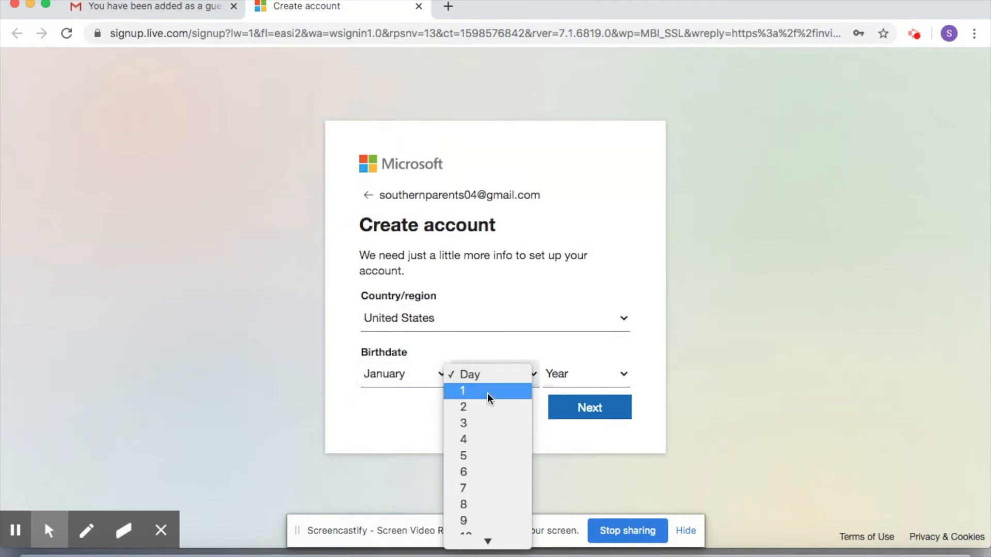
pyautogui.click(491, 392)
pyautogui.click(597, 373)
pyautogui.scroll(-5, 584, 452)
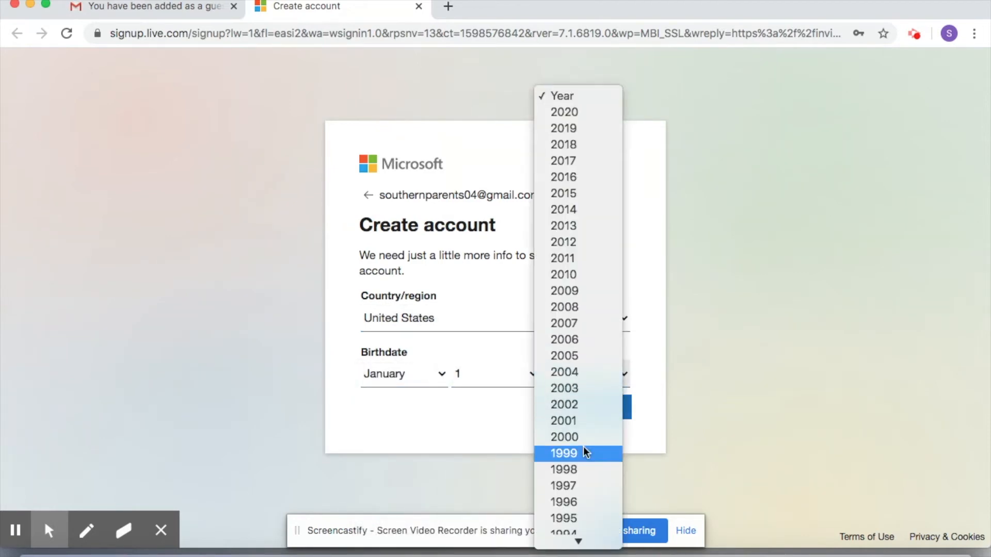
pyautogui.click(574, 419)
pyautogui.click(589, 408)
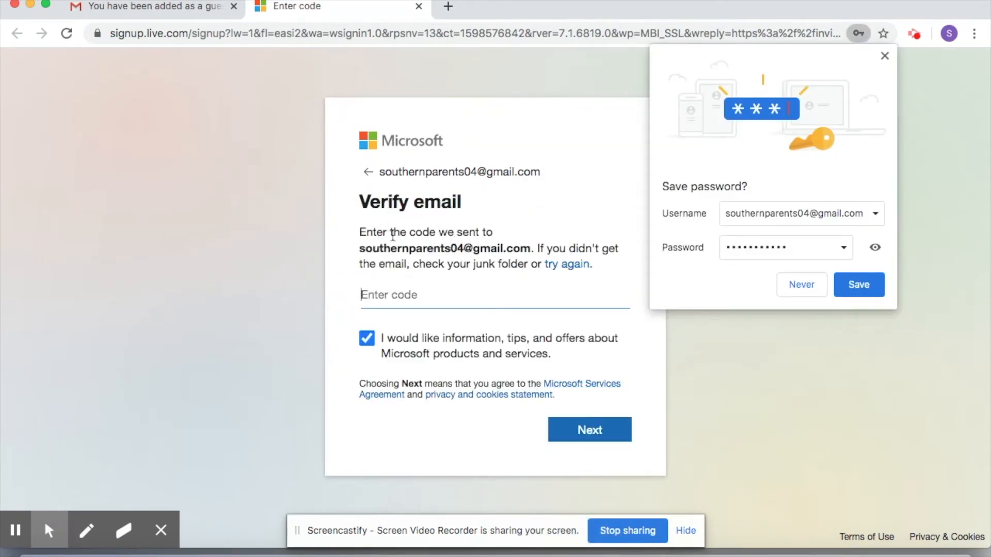
# - Copy the security code from the Microsoft verification email into the sign-up form
pyautogui.click(133, 15)
pyautogui.click(82, 176)
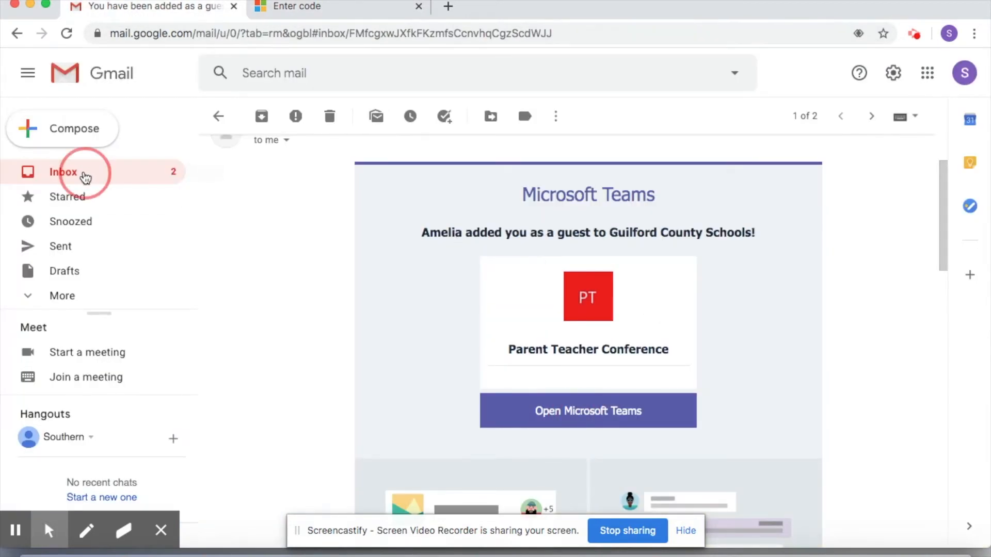
pyautogui.click(593, 318)
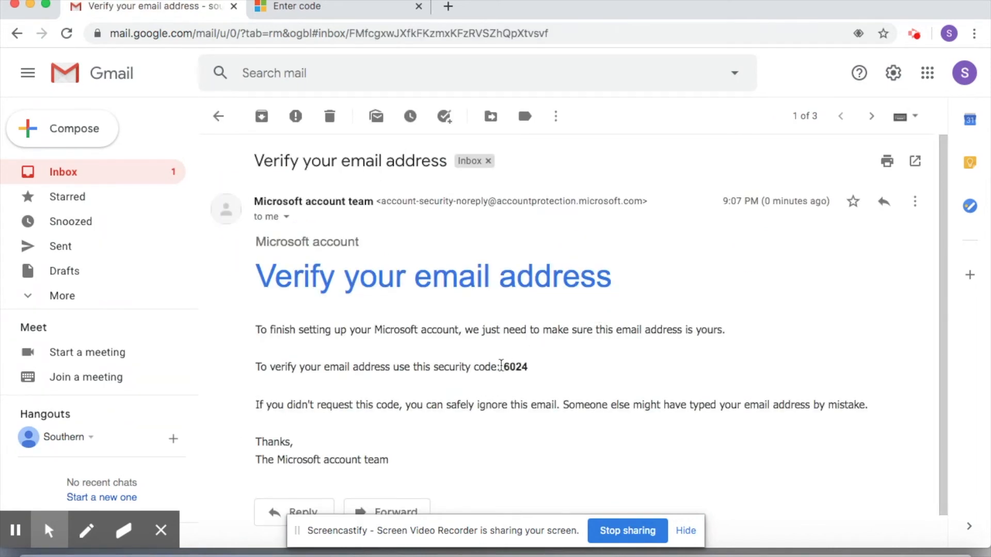
pyautogui.moveTo(504, 367); pyautogui.dragTo(528, 368)
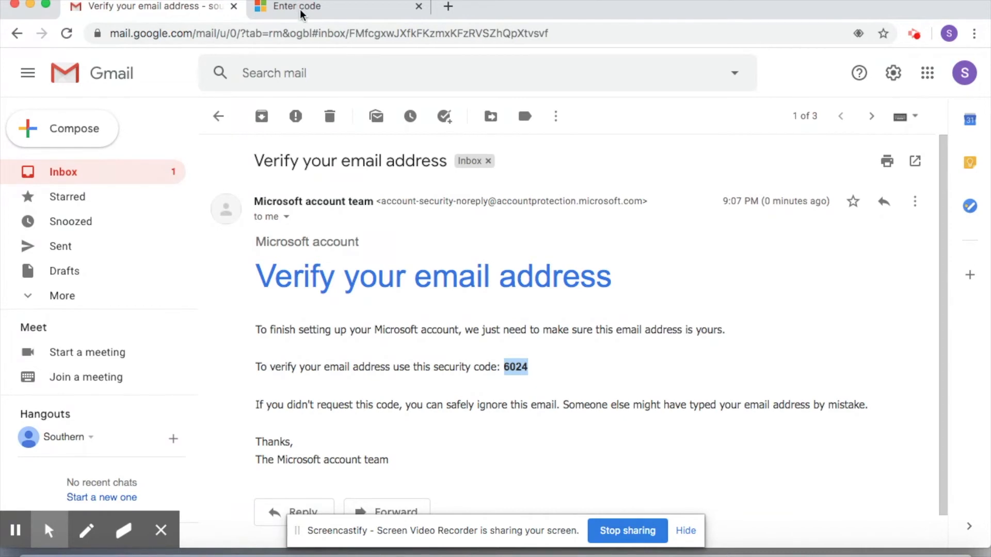
pyautogui.click(344, 12)
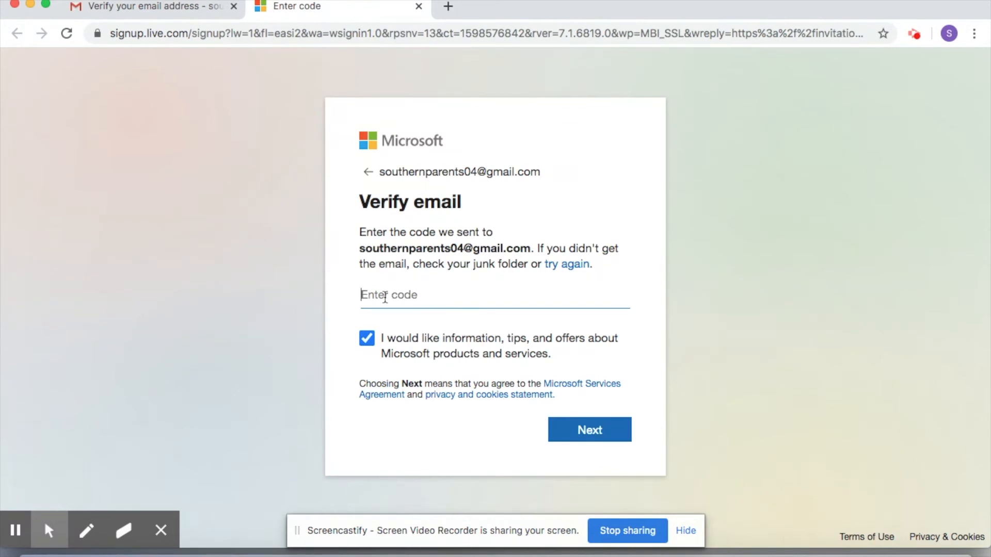
# - Submit the verification code, then enter and submit the captcha characters 3SGNDXX6
pyautogui.click(127, 9)
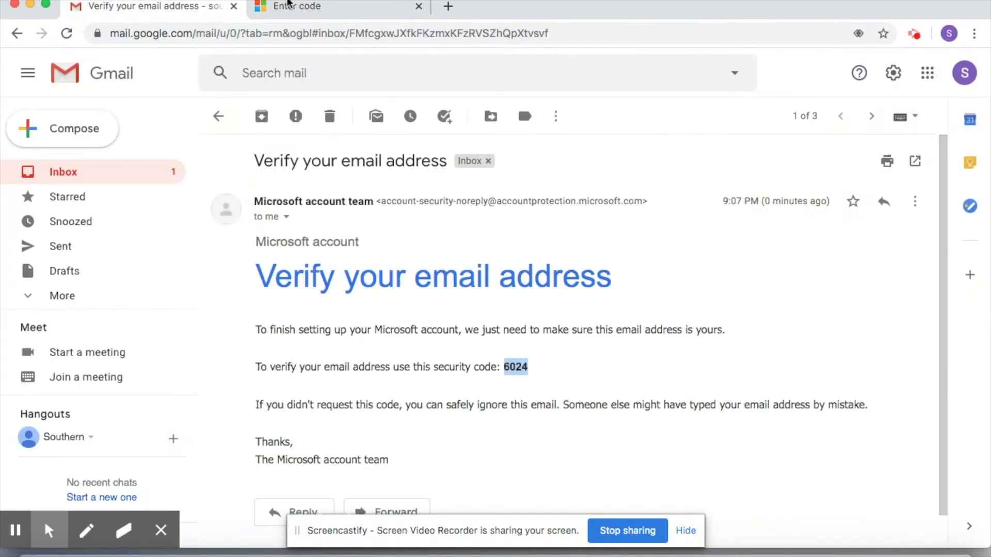
pyautogui.click(288, 6)
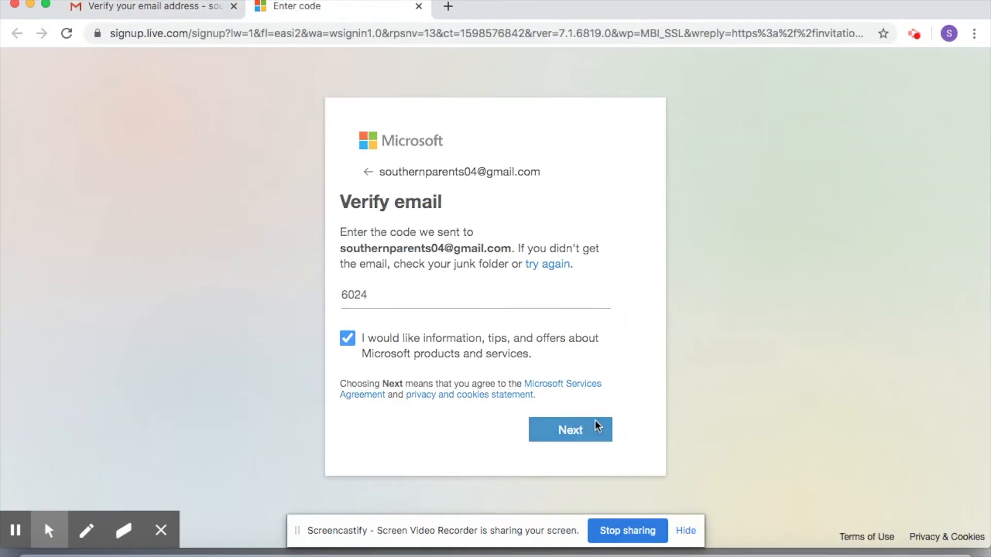
pyautogui.click(597, 427)
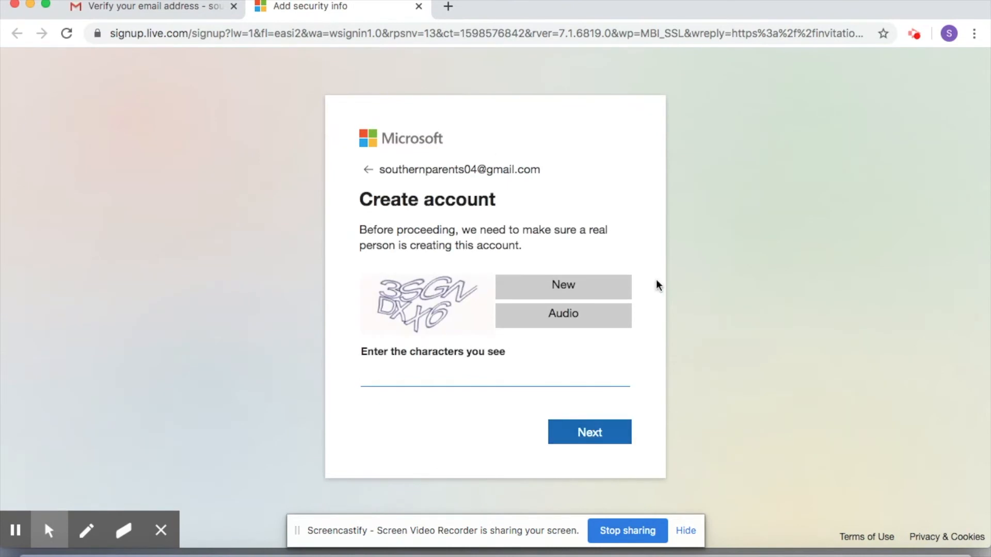
pyautogui.write('3SGND')
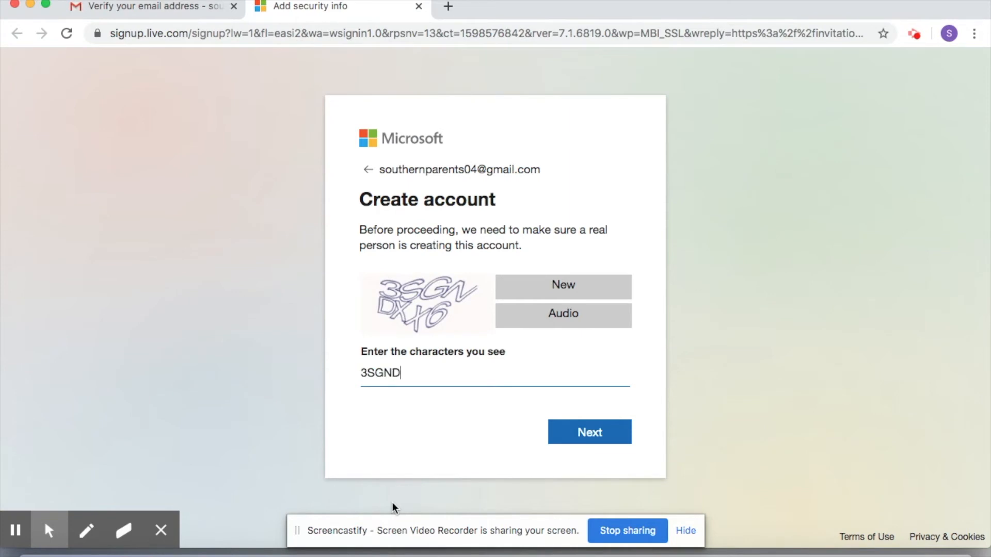
pyautogui.write('XX6')
pyautogui.click(616, 437)
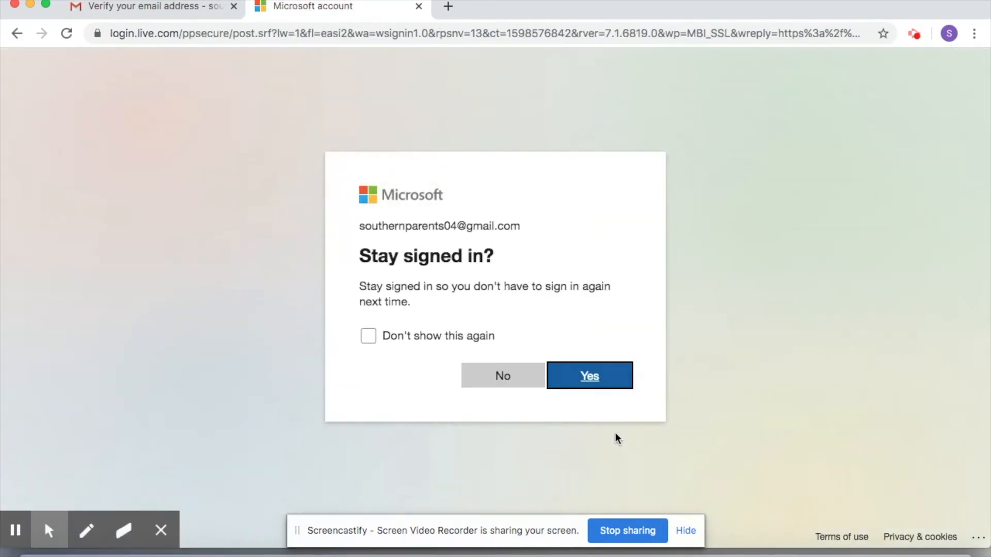
# - Decline staying signed in and accept Guilford County Schools' permission request
pyautogui.click(502, 389)
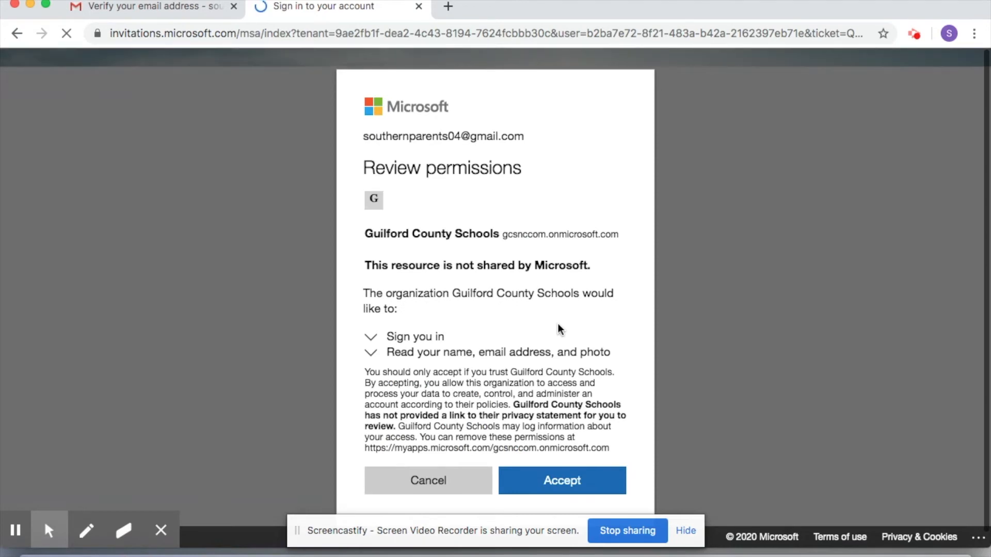
pyautogui.scroll(-1, 493, 272)
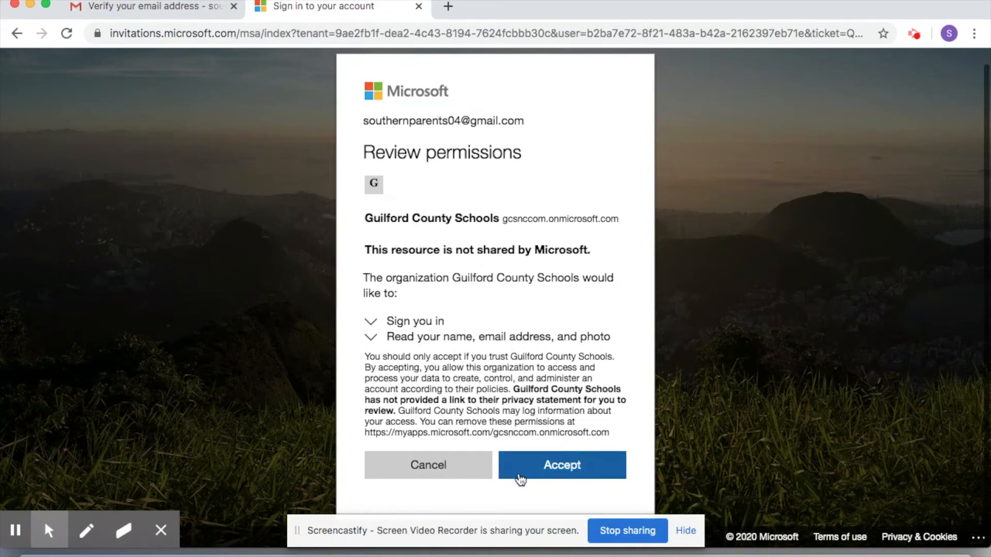
pyautogui.click(588, 469)
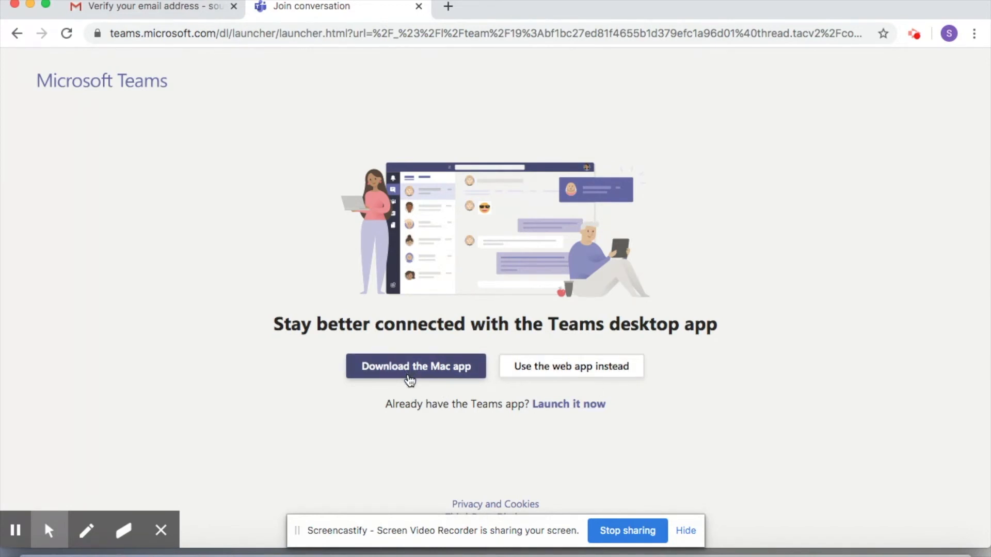
# - Continue as the guest in the Teams web app instead of the desktop app
pyautogui.click(605, 367)
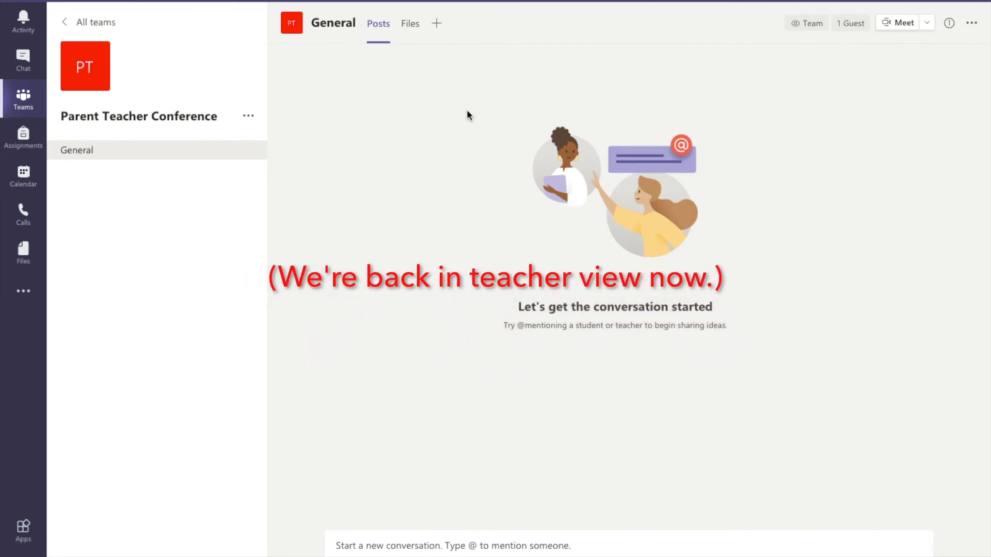
# - Confirm the parent is listed as Guest in Parent Teacher Conference, then open General's Meet options
pyautogui.click(251, 115)
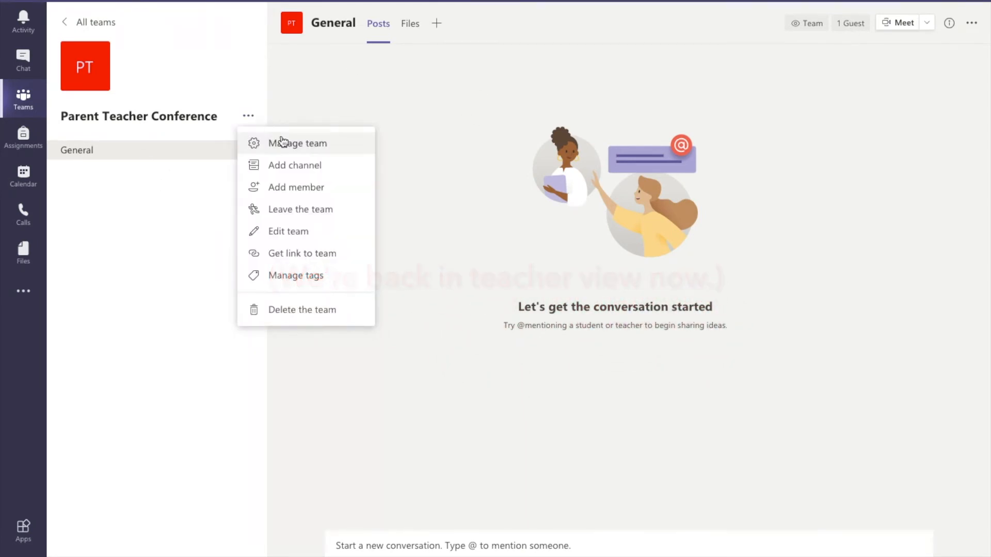
pyautogui.click(255, 143)
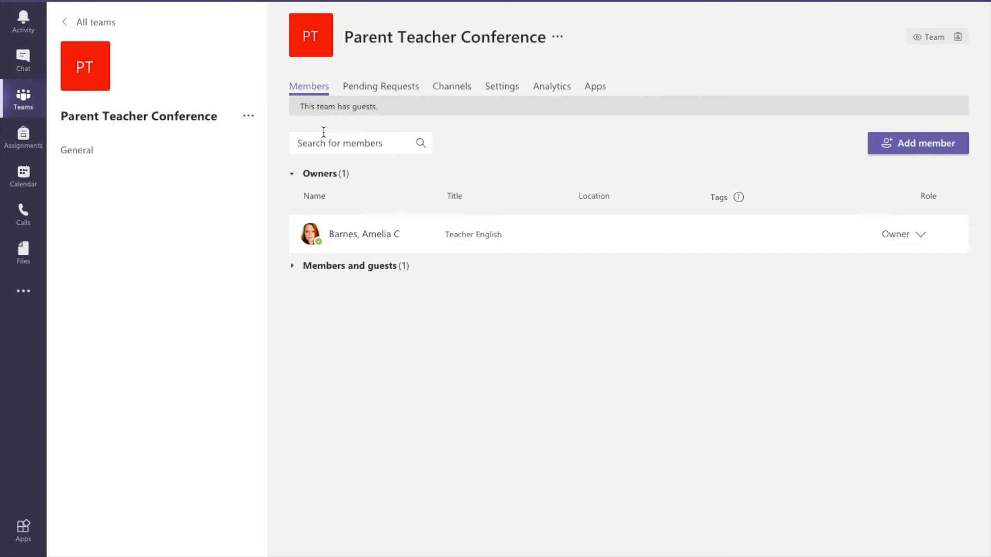
pyautogui.click(327, 267)
pyautogui.moveTo(431, 345)
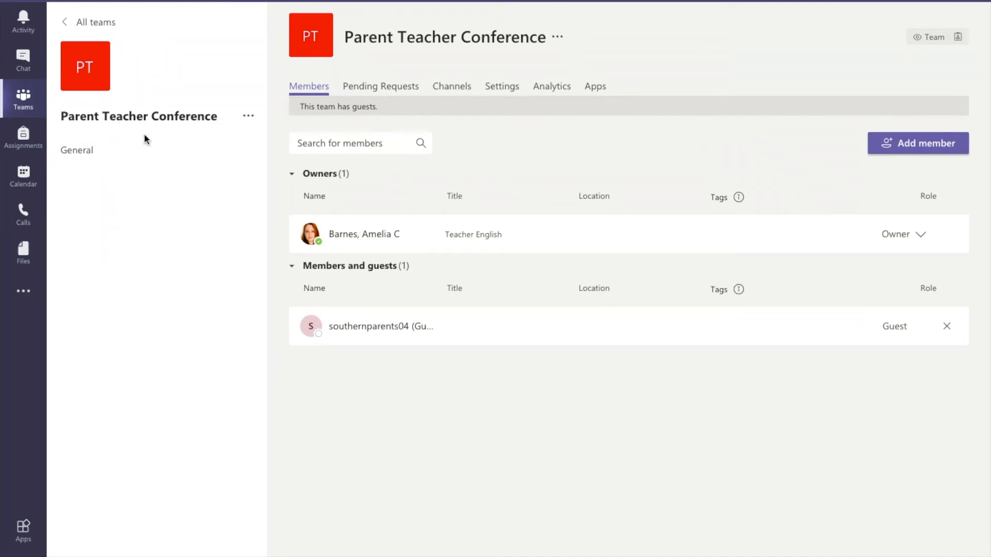
pyautogui.click(101, 151)
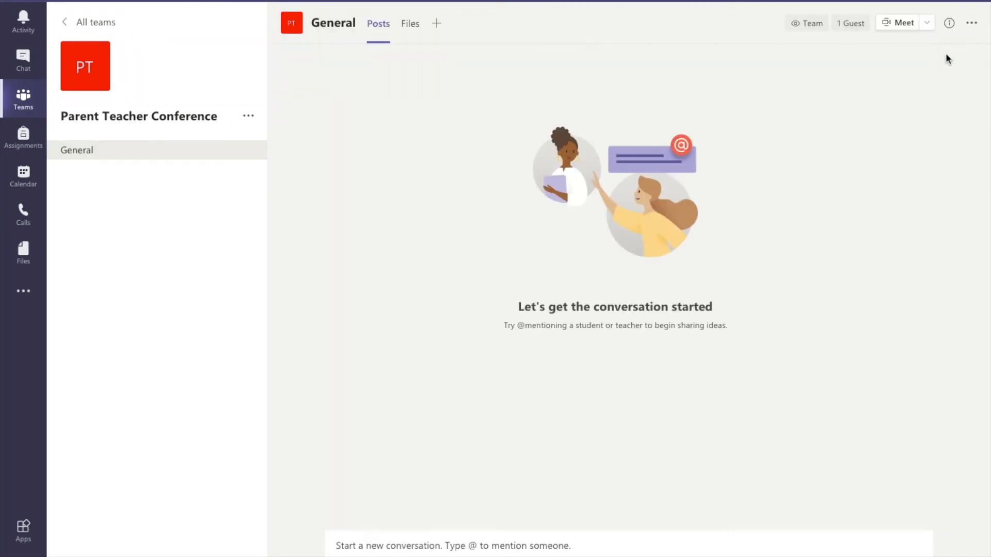
pyautogui.click(927, 22)
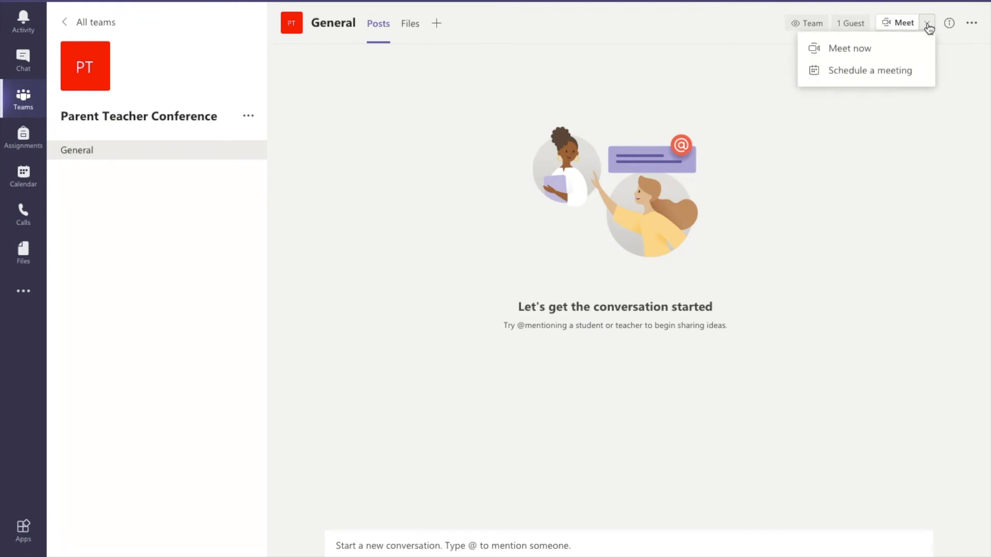
# - Schedule a channel meeting titled 'Conference' with the parent guest account as a required attendee
pyautogui.click(853, 76)
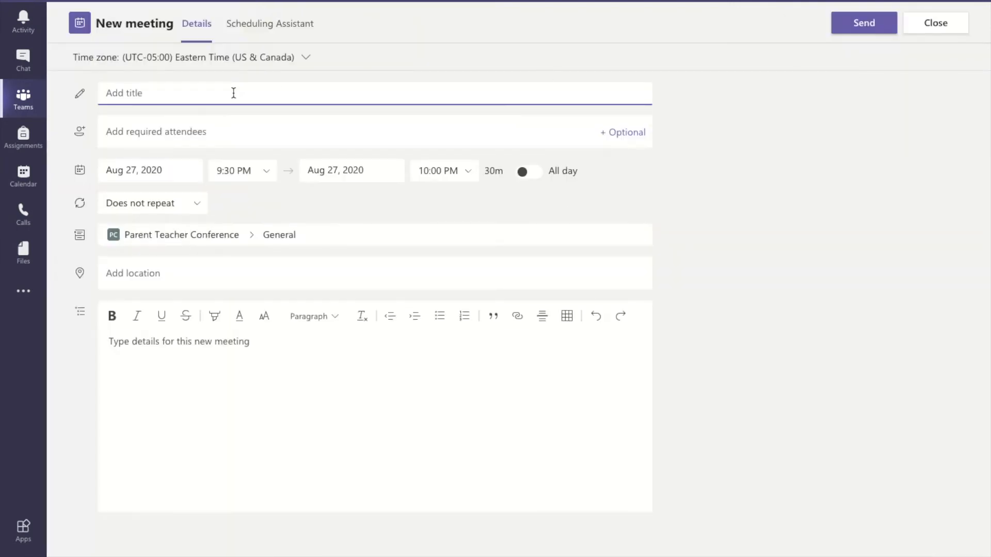
pyautogui.write('Conference')
pyautogui.click(193, 132)
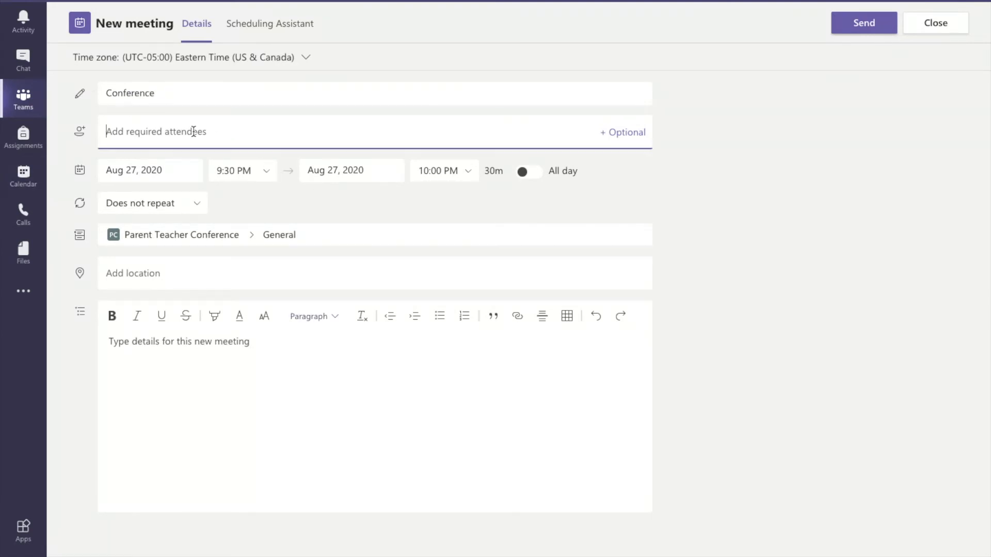
pyautogui.click(604, 133)
pyautogui.click(120, 133)
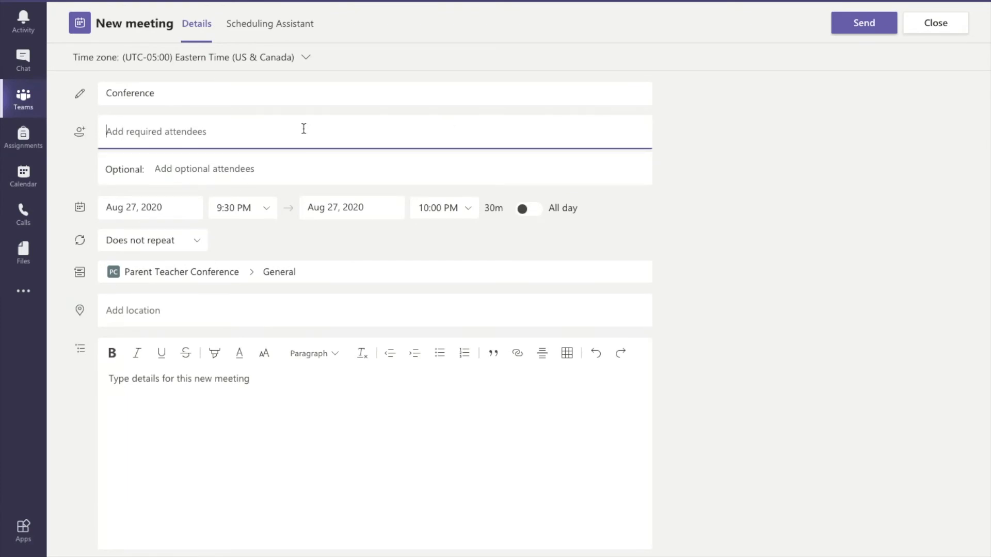
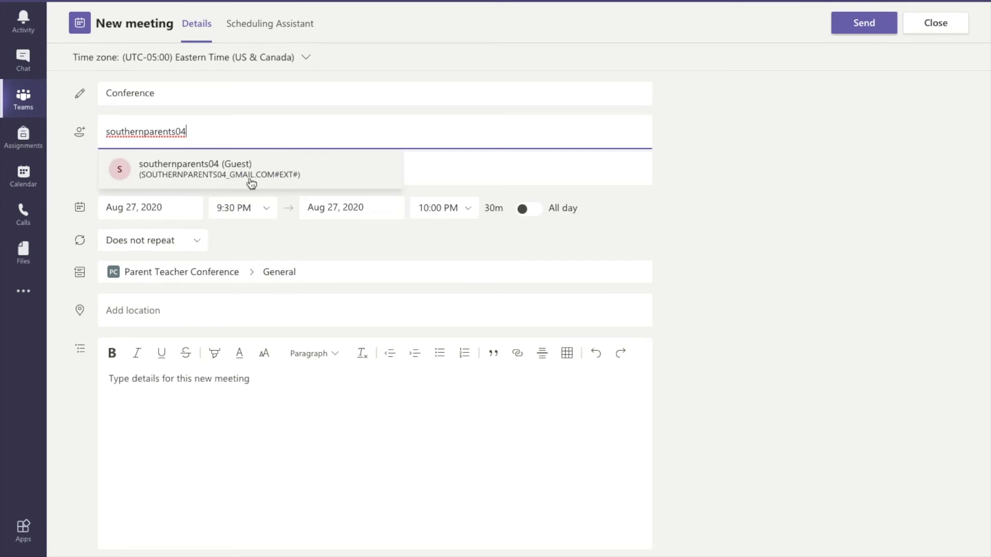
pyautogui.click(257, 171)
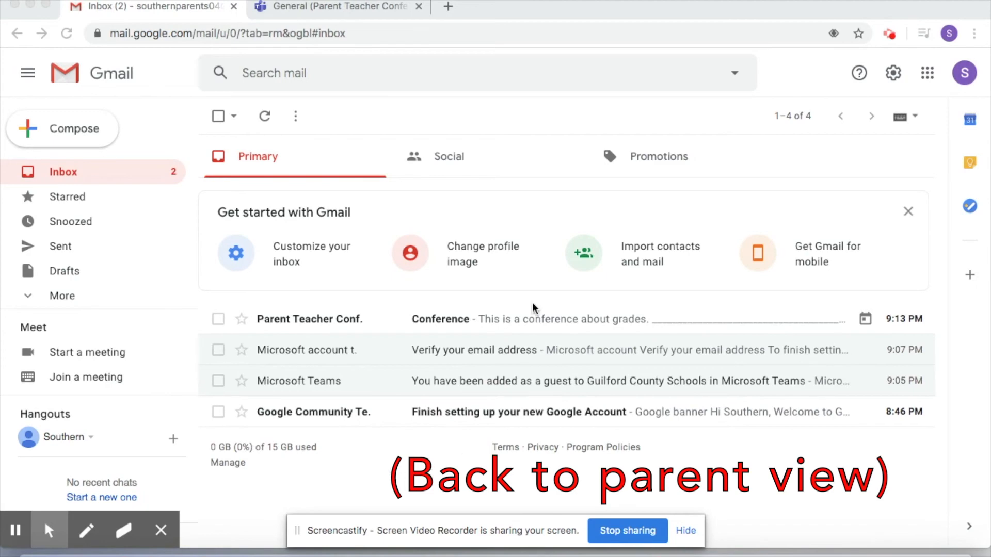
# - Open the Conference invitation email and join the meeting through 'Continue on this browser'
pyautogui.click(512, 320)
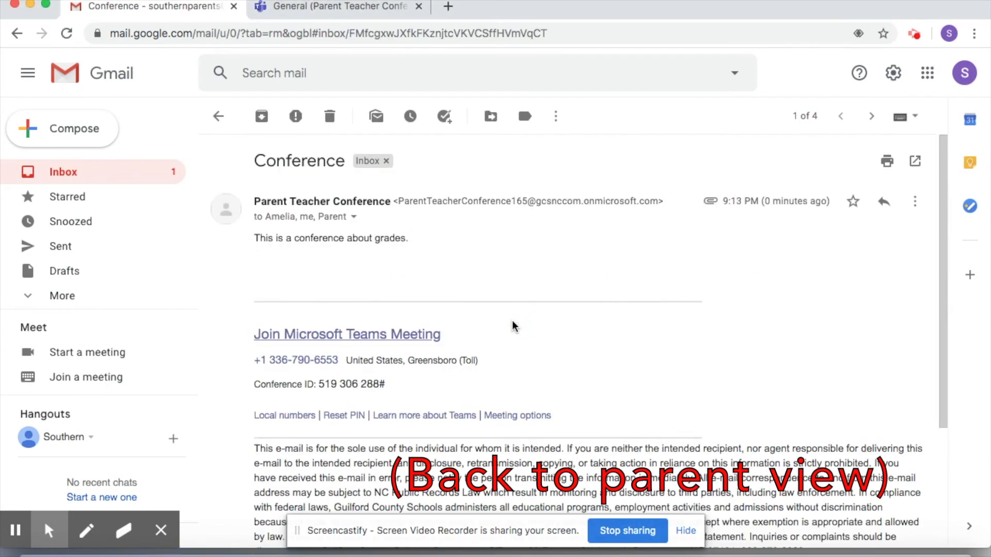
pyautogui.scroll(-4, 509, 421)
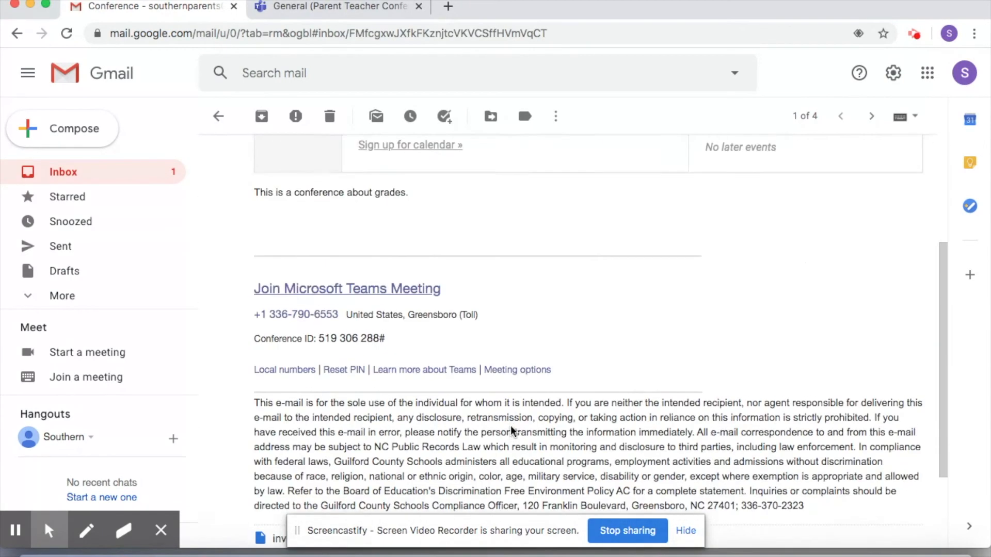
pyautogui.scroll(3, 511, 425)
pyautogui.scroll(-6, 510, 425)
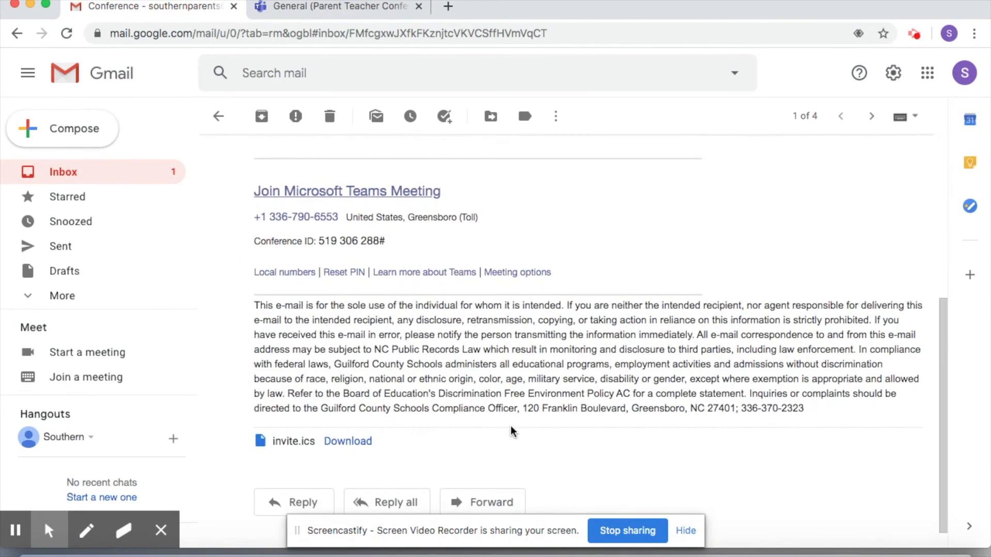
pyautogui.click(351, 192)
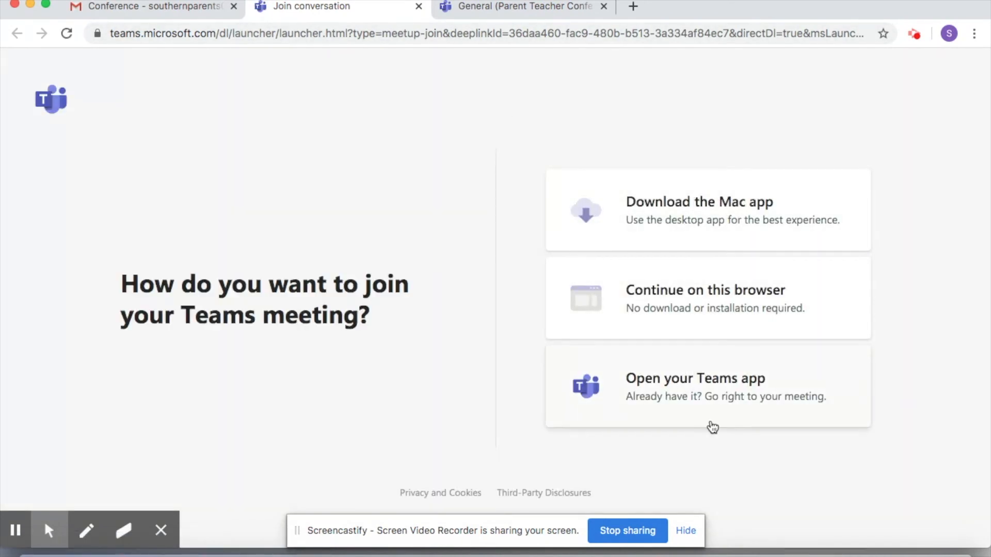
pyautogui.click(724, 292)
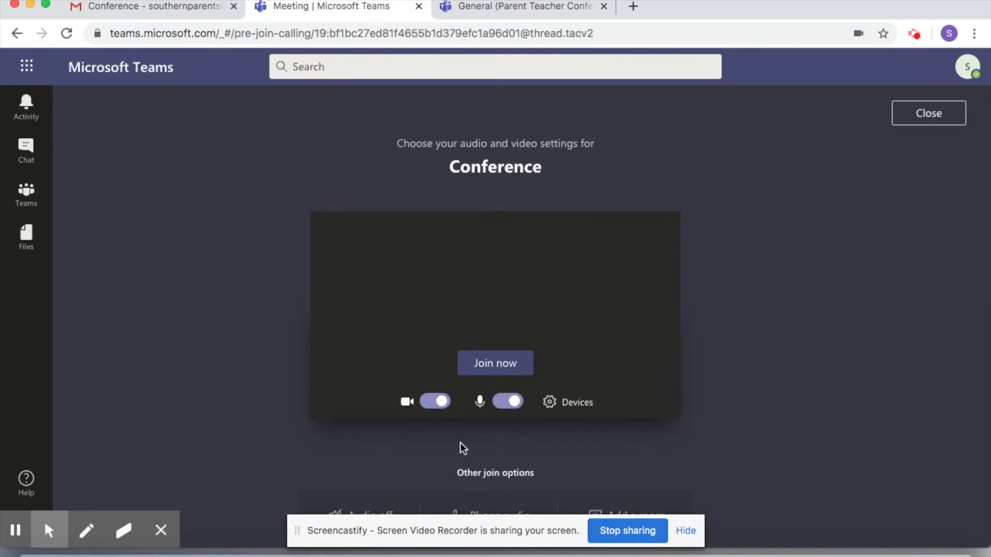
# - Join the Conference meeting with the camera turned off and the microphone muted
pyautogui.click(501, 365)
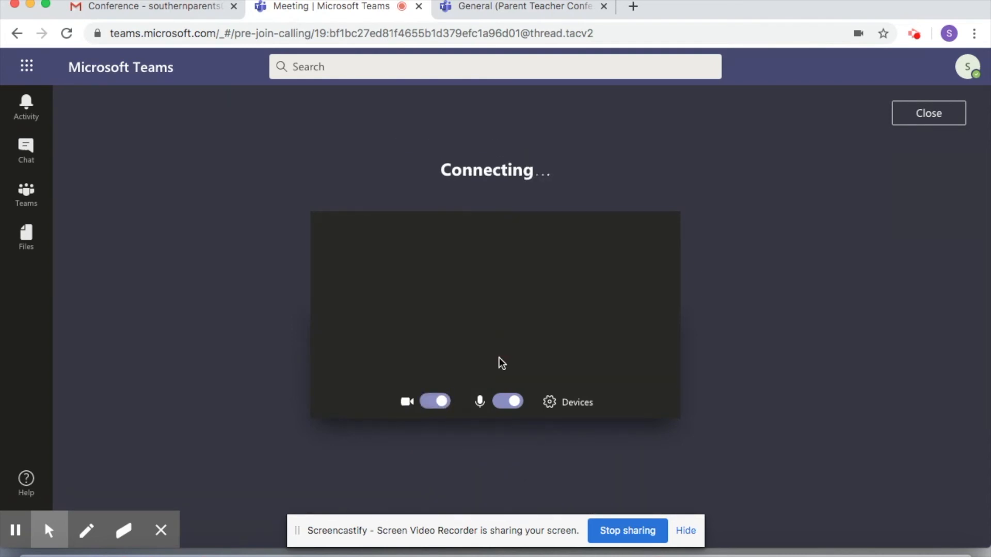
pyautogui.click(440, 402)
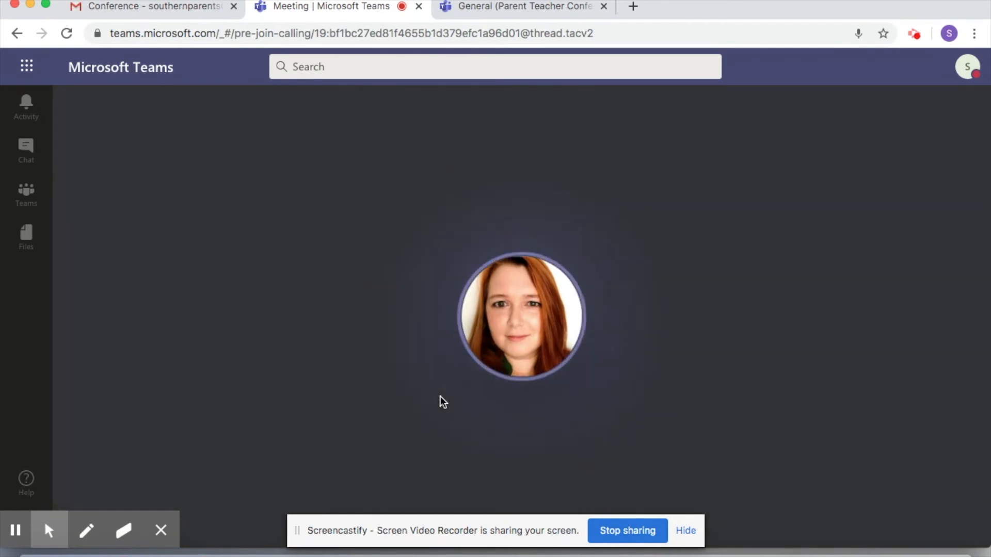
pyautogui.click(448, 429)
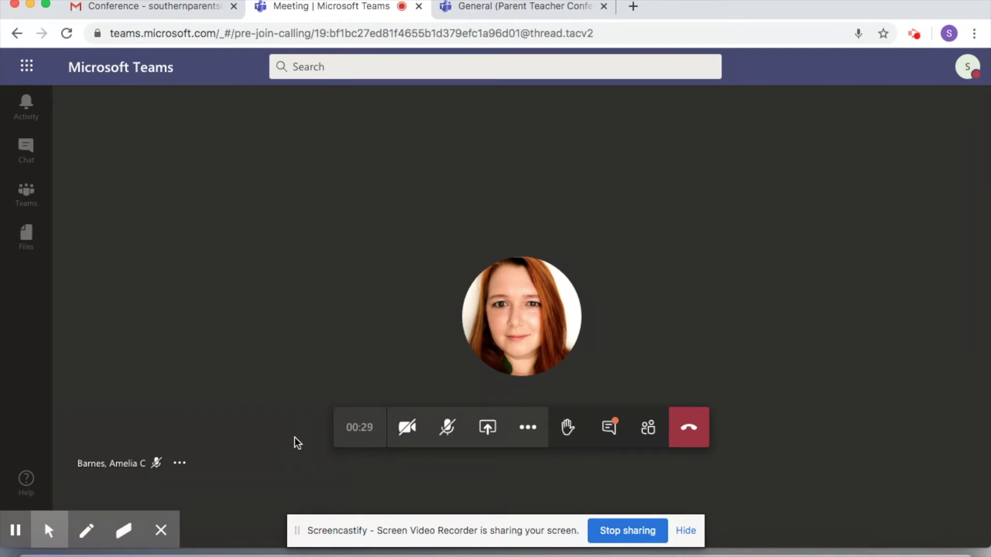
# - Show the meeting chat, then open and close the More actions list
pyautogui.click(609, 430)
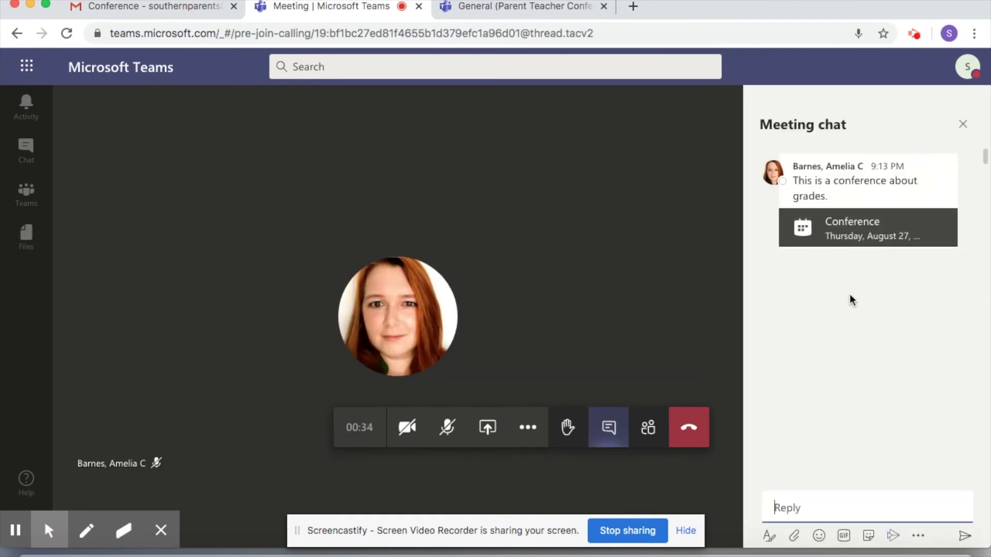
pyautogui.moveTo(430, 286)
pyautogui.click(527, 427)
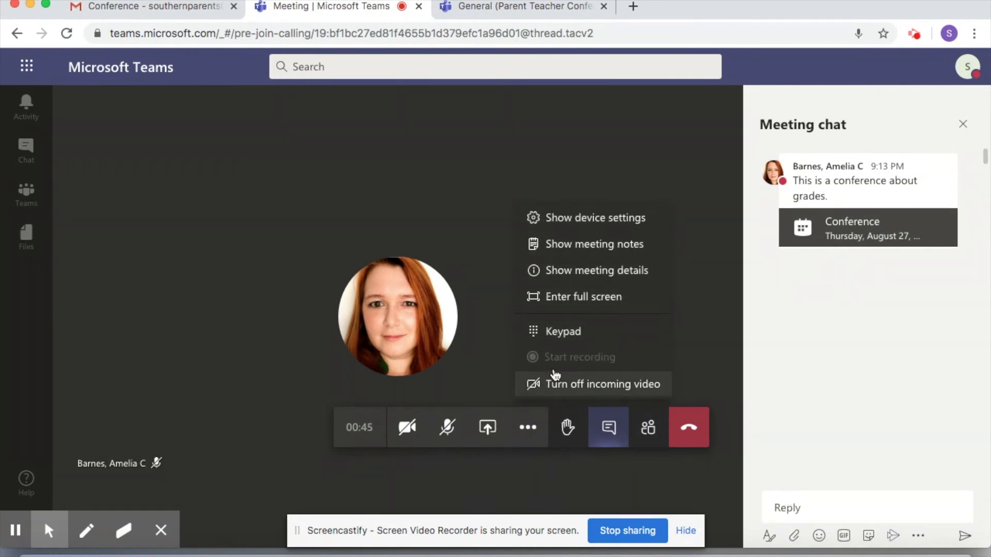
pyautogui.click(725, 186)
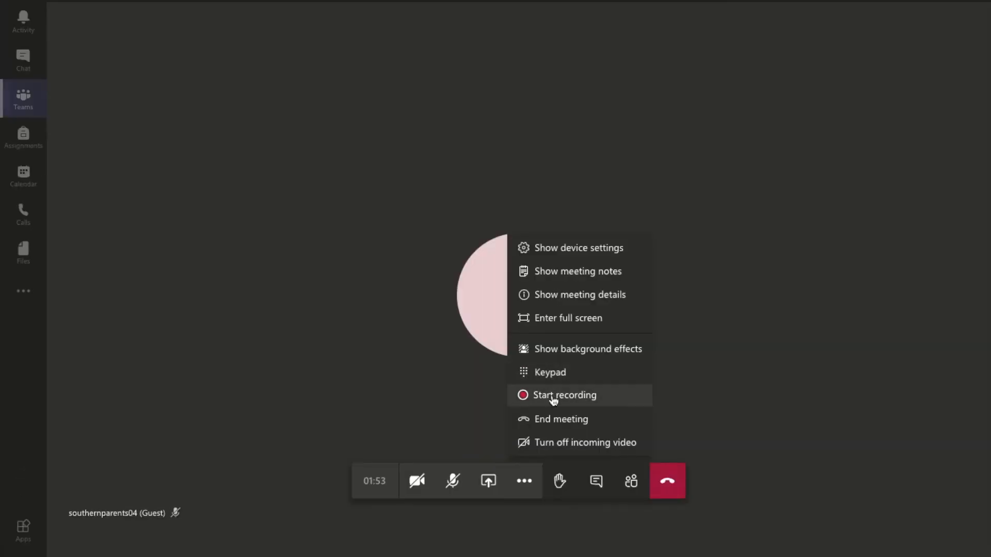
# - Record the meeting, then stop and confirm the recording so it saves to Microsoft Stream
pyautogui.click(553, 396)
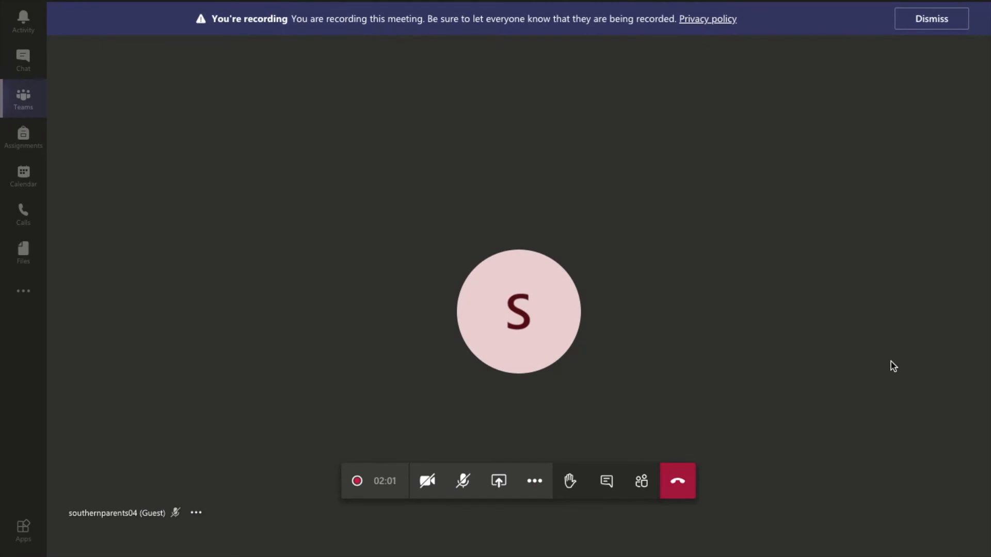
pyautogui.click(609, 485)
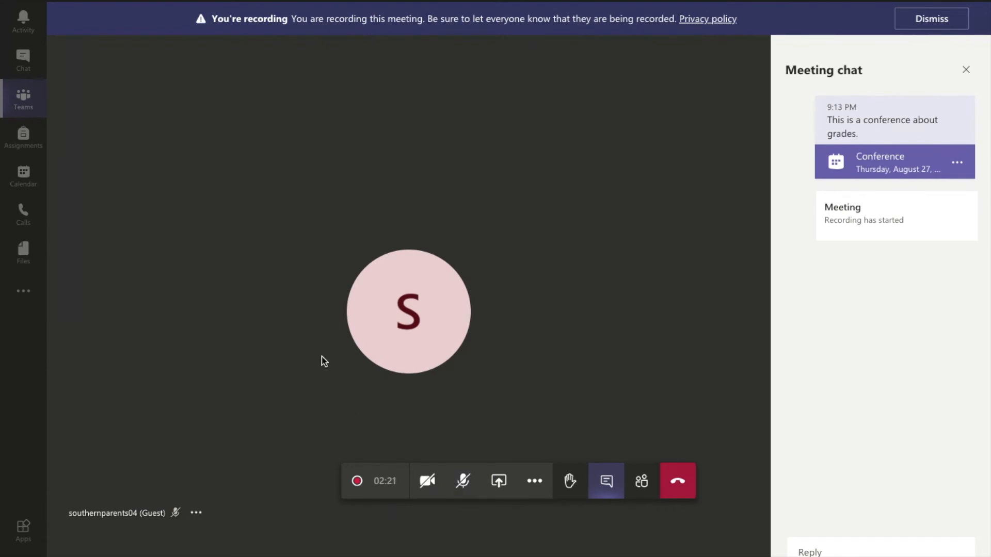
pyautogui.click(534, 482)
pyautogui.click(557, 398)
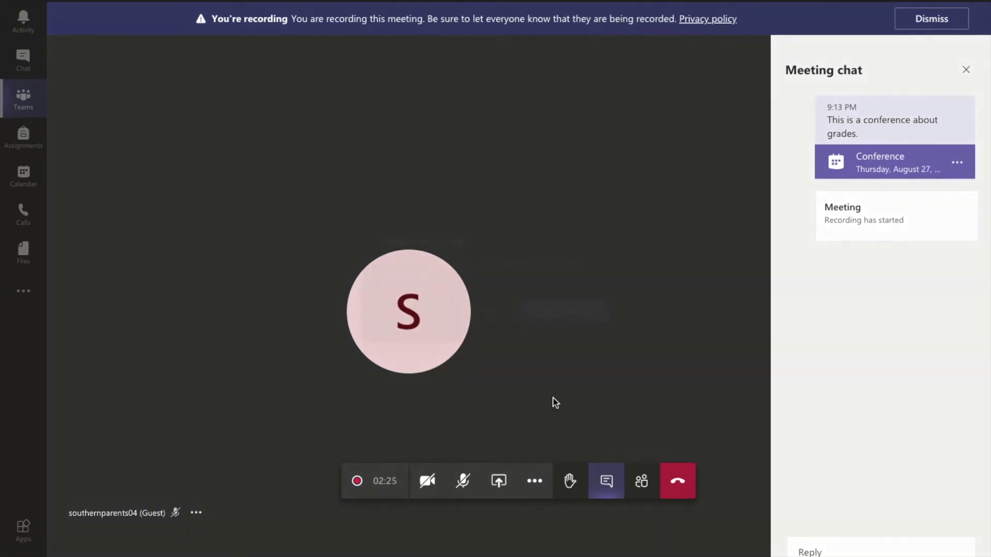
pyautogui.click(555, 321)
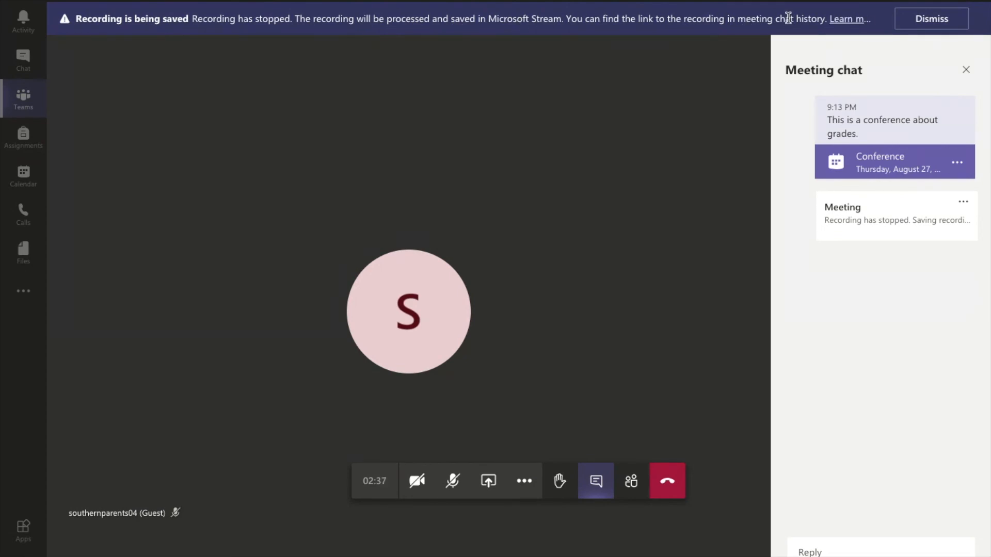
pyautogui.moveTo(567, 19); pyautogui.dragTo(825, 19)
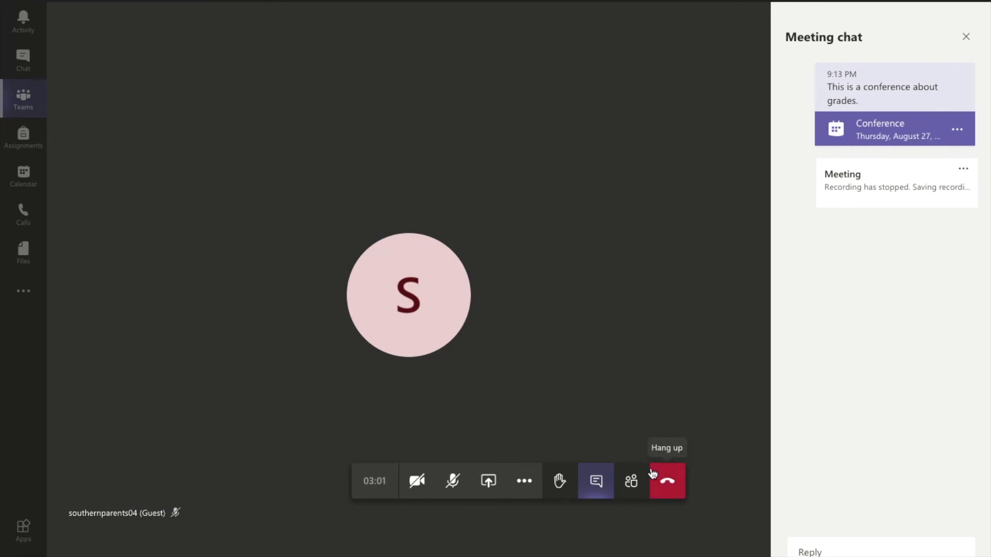
# - Hang up the Conference meeting, rate the call quality four stars, and return to all teams
pyautogui.click(669, 480)
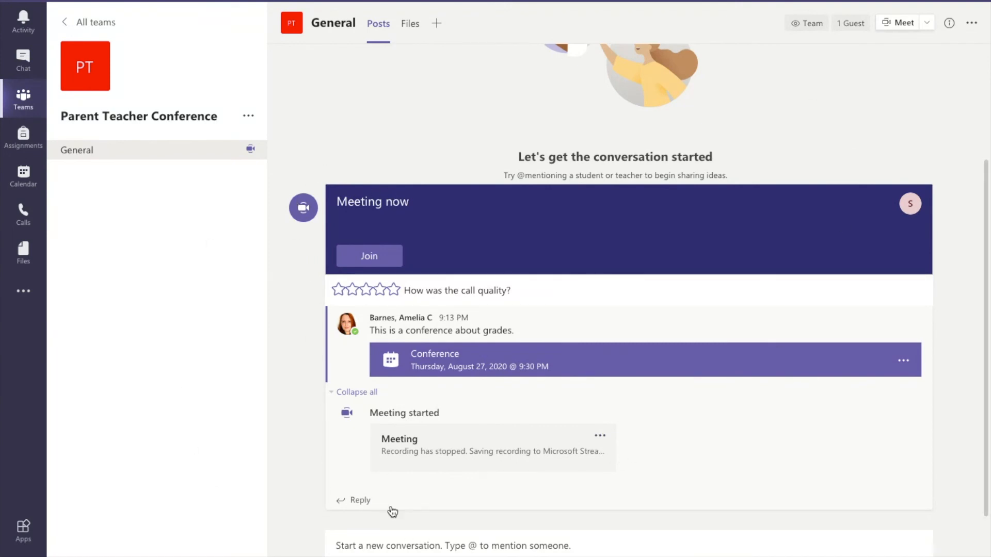
pyautogui.click(379, 289)
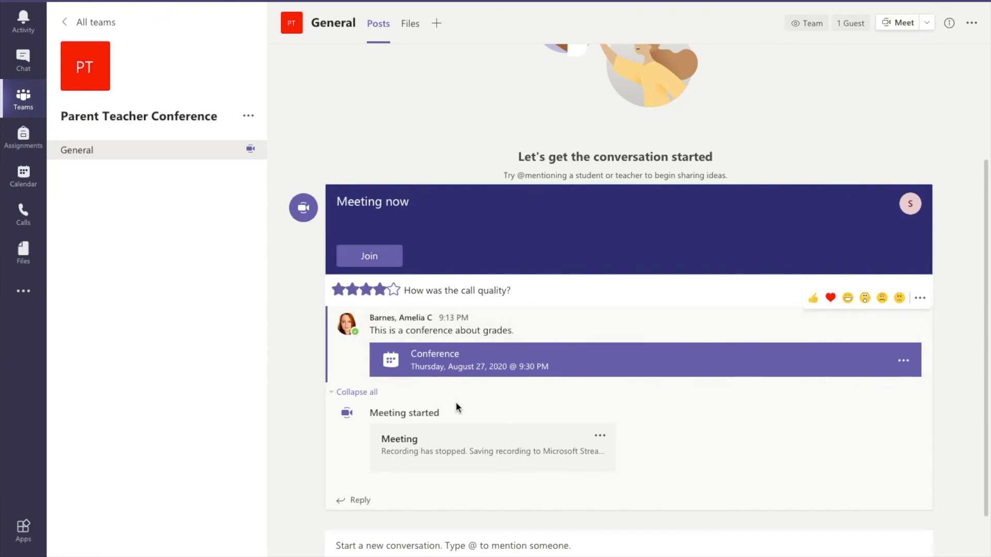
pyautogui.click(906, 363)
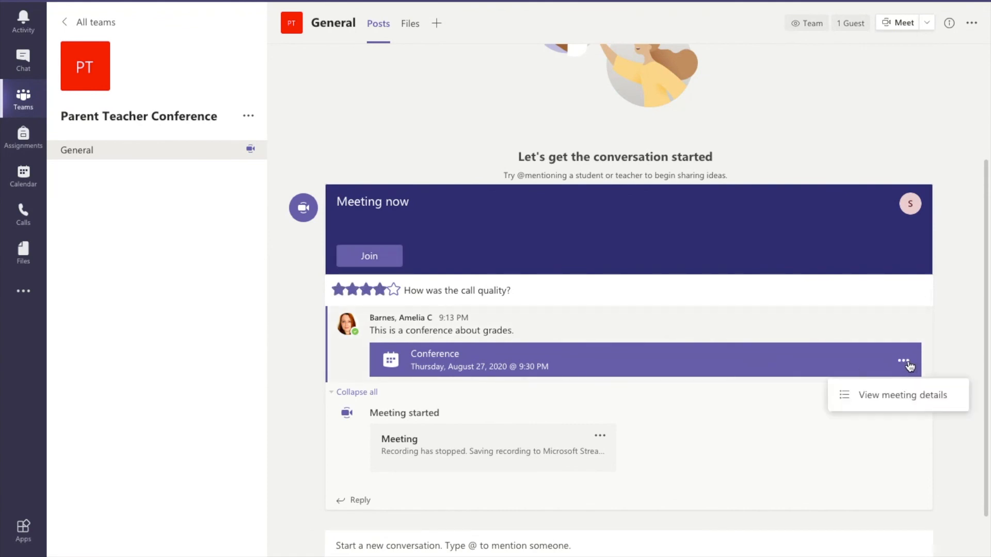
pyautogui.click(965, 360)
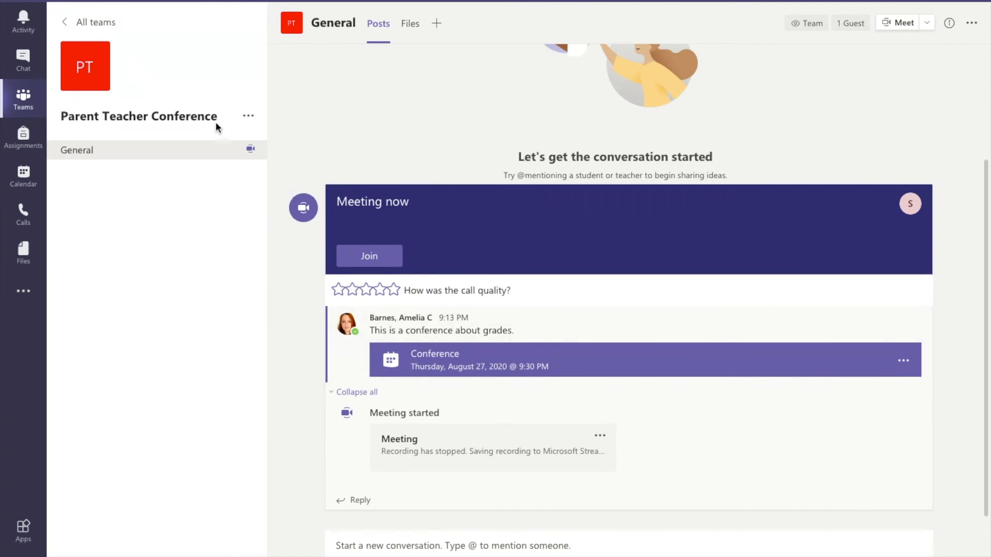
pyautogui.click(18, 111)
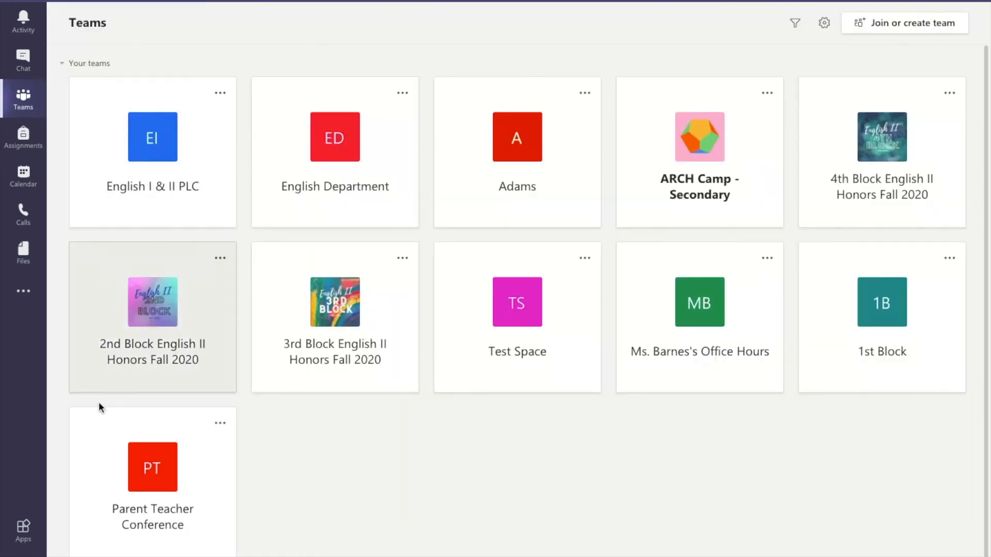
# - Open the 2nd Block English II Honors Fall 2020 team and expand the August 18 thread's replies
pyautogui.click(161, 343)
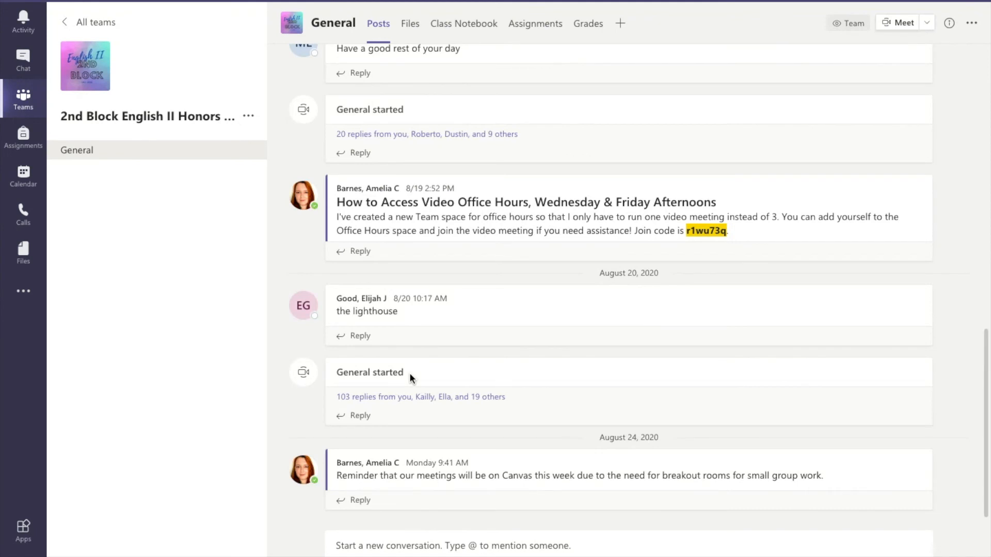
pyautogui.scroll(4, 410, 379)
pyautogui.scroll(3, 410, 373)
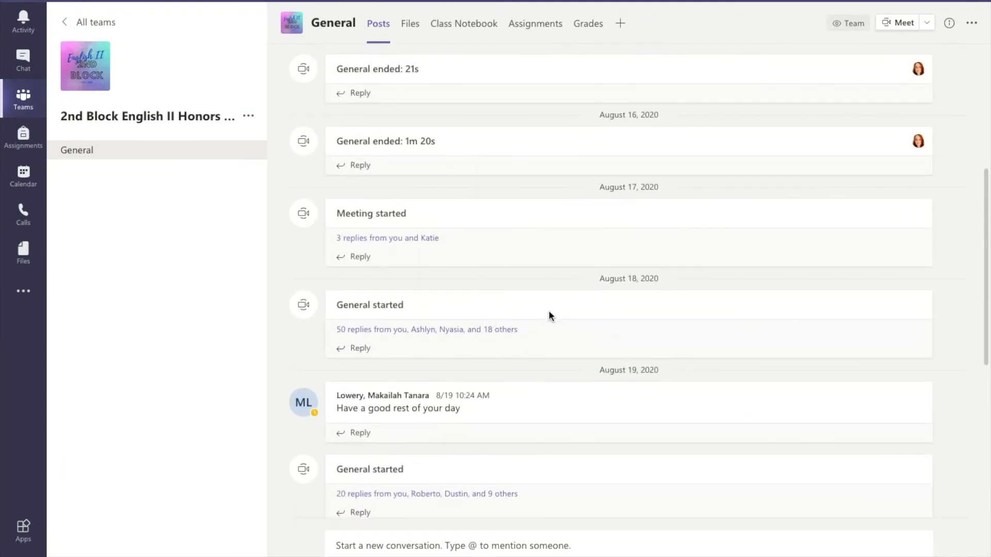
pyautogui.click(569, 338)
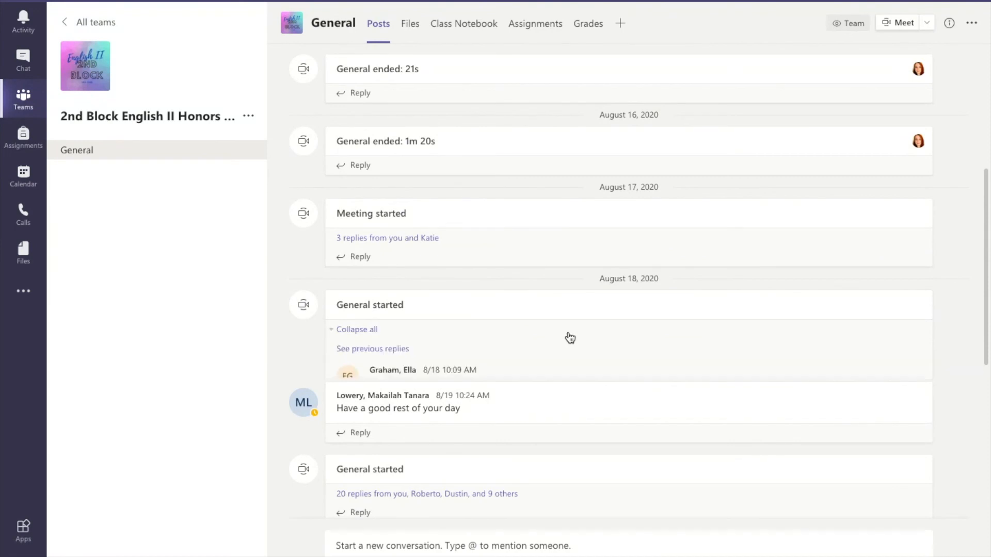
pyautogui.scroll(-5, 487, 441)
pyautogui.scroll(-10, 482, 456)
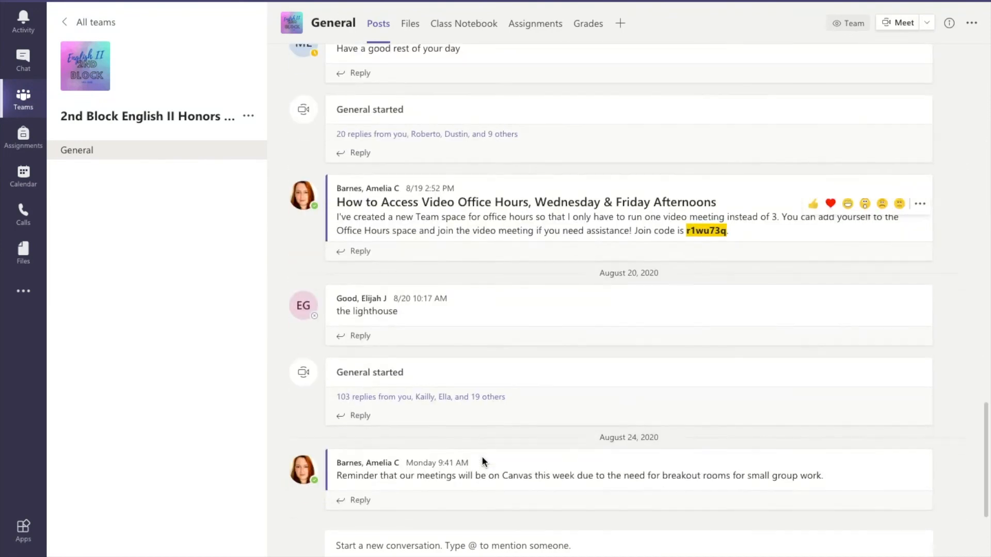
pyautogui.scroll(4, 481, 456)
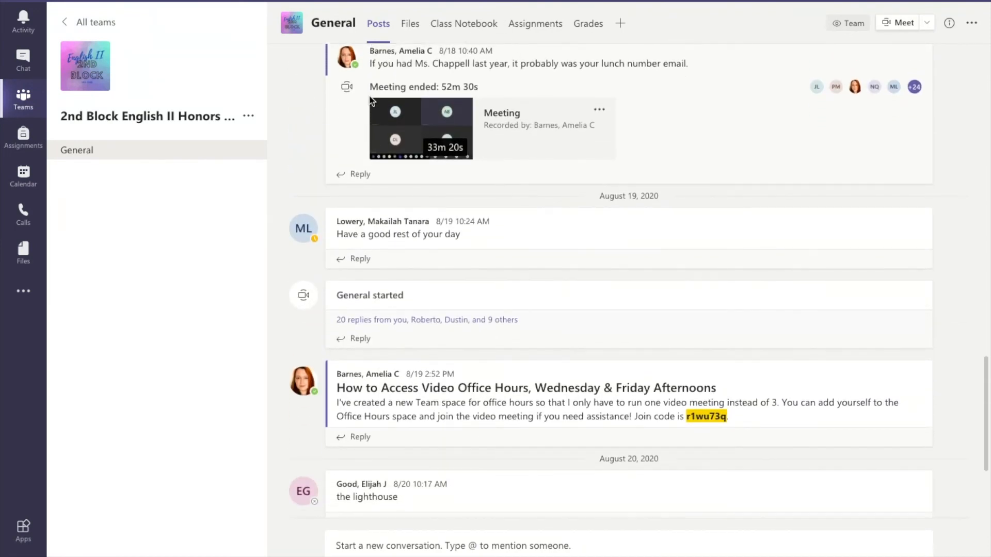